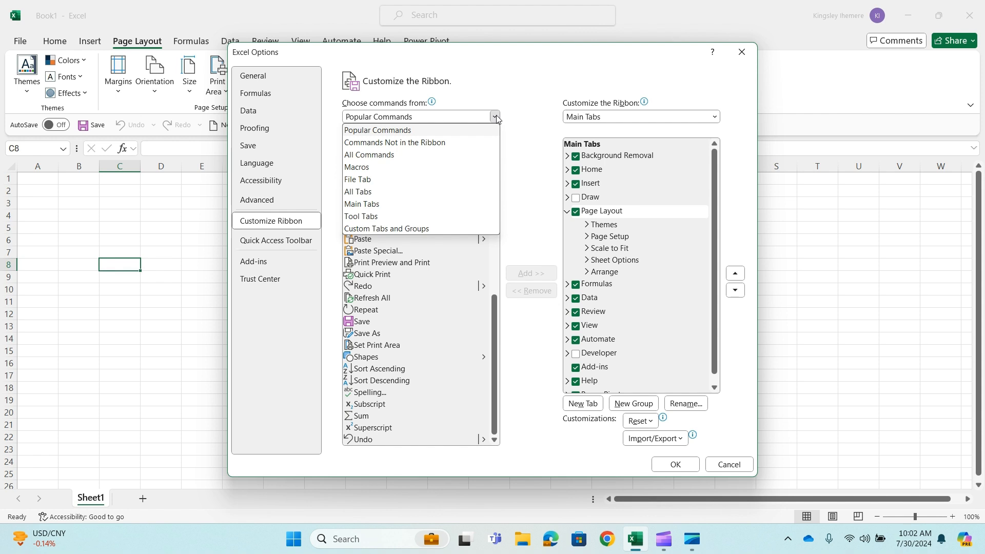
Browse the available ribbon commands by category: Macros, Commands Not in the Ribbon, and All Commands
click(470, 173)
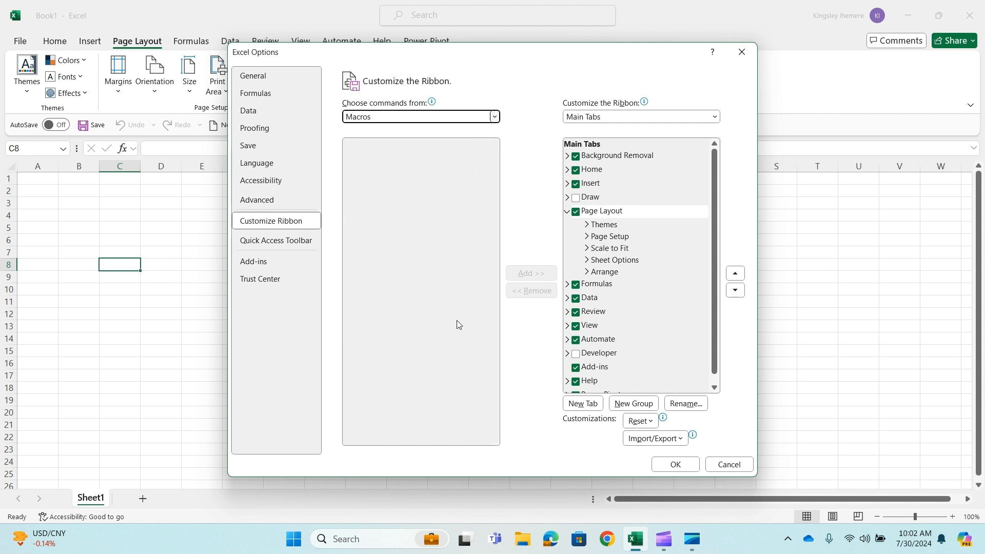
click(492, 117)
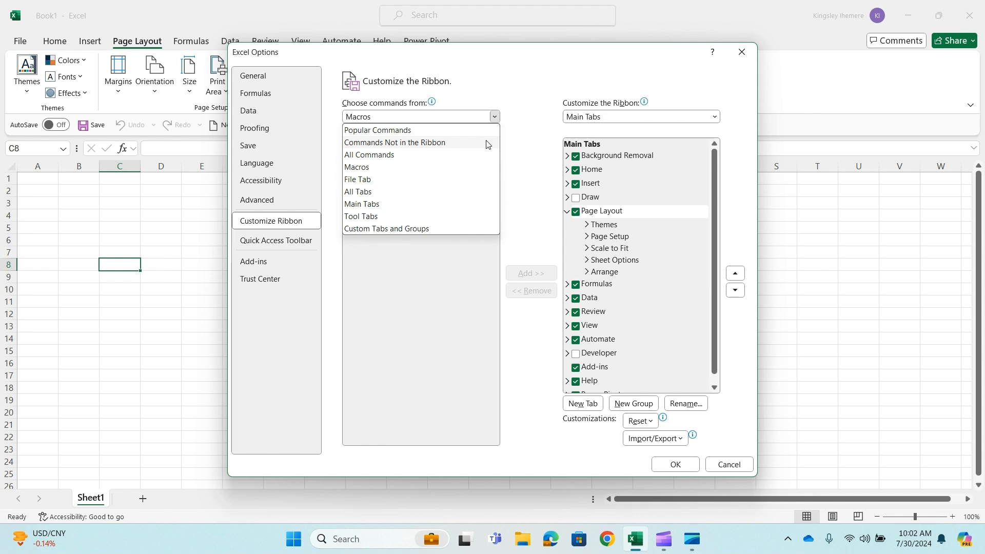
click(487, 143)
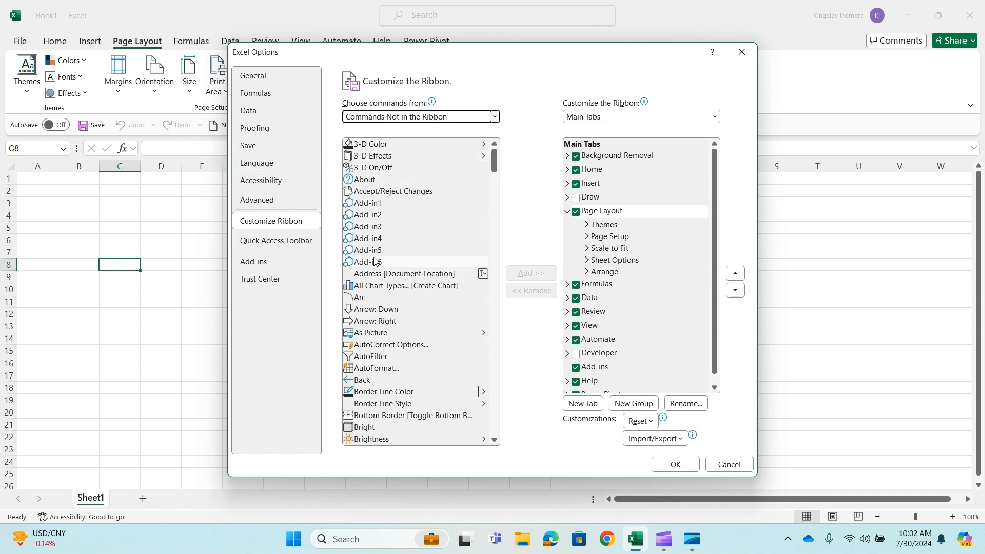
scroll(375, 263, down, 6)
scroll(375, 262, up, 3)
click(490, 117)
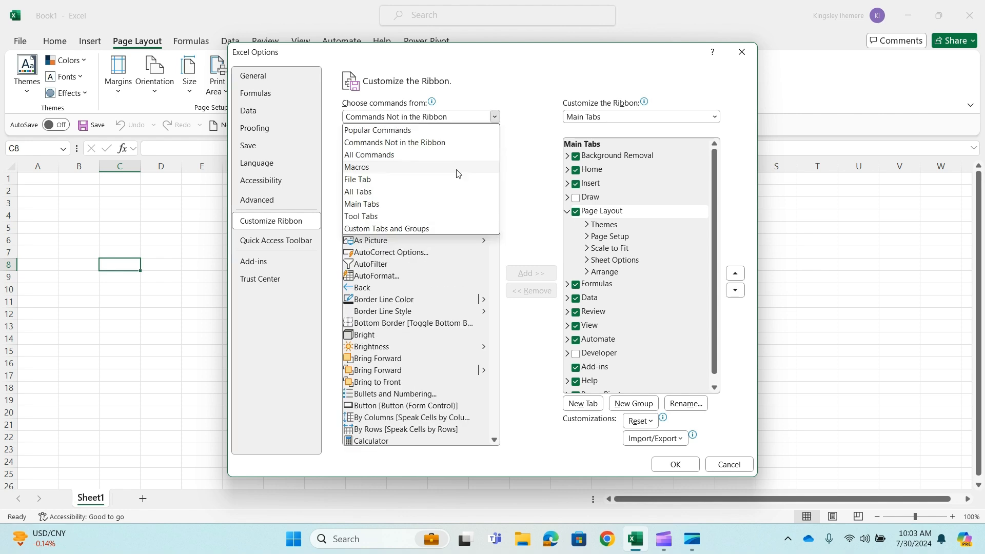
click(386, 155)
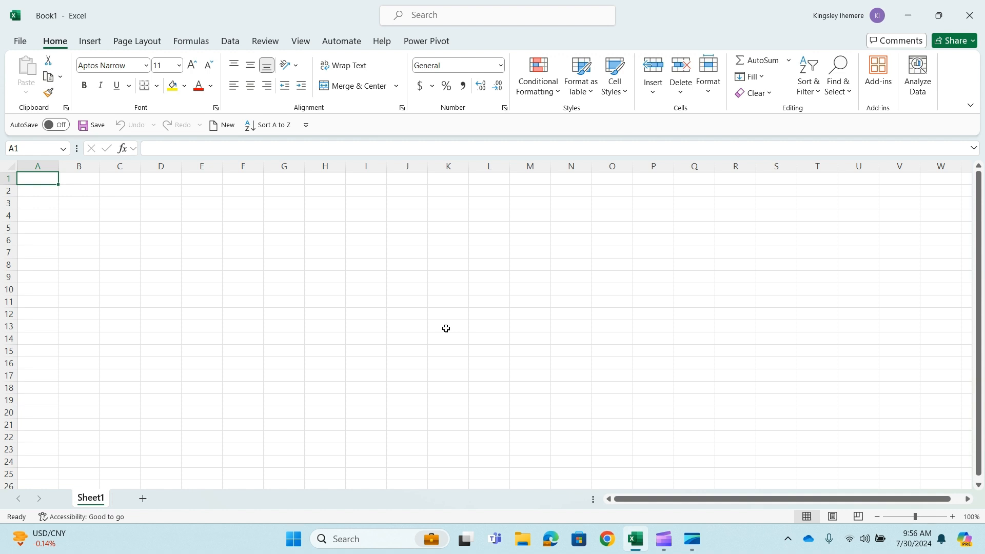
Examine the command groups offered by the Home, Insert, Page Layout and Formulas sections of the ribbon
click(90, 41)
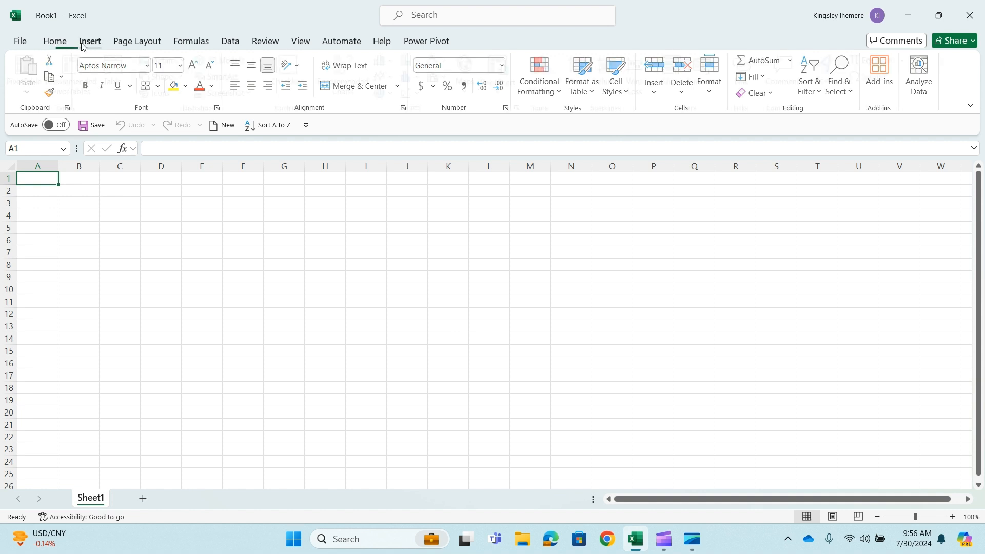
click(144, 43)
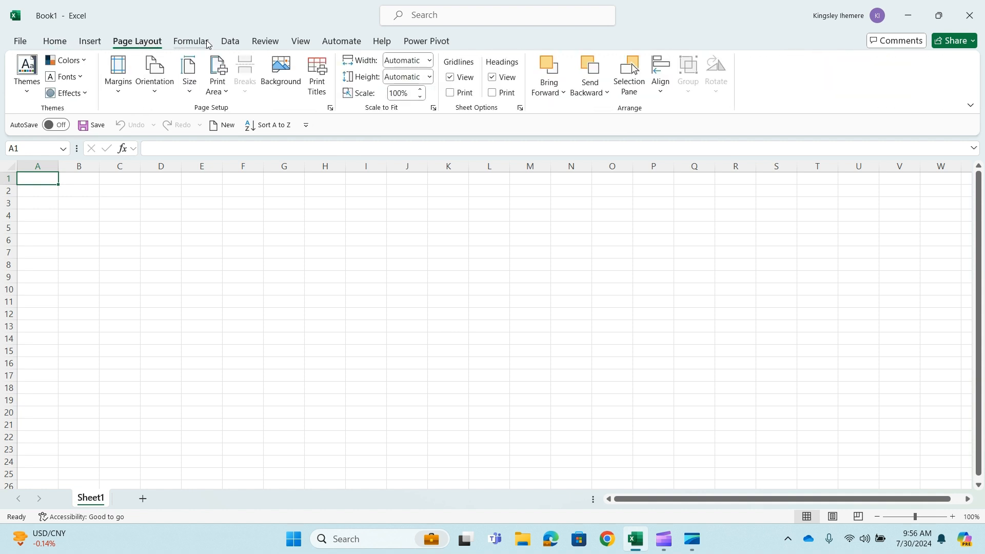
click(190, 41)
click(58, 43)
click(90, 41)
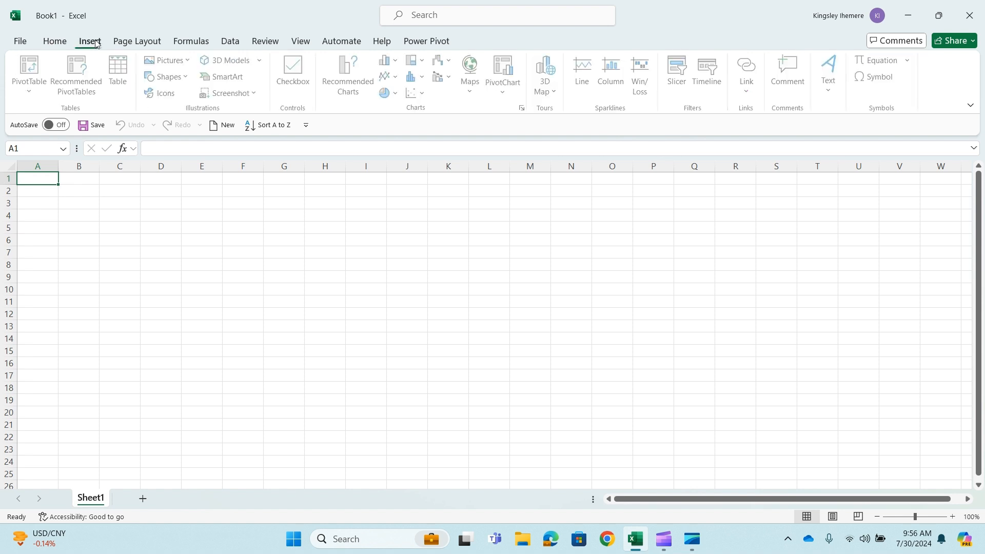
click(148, 41)
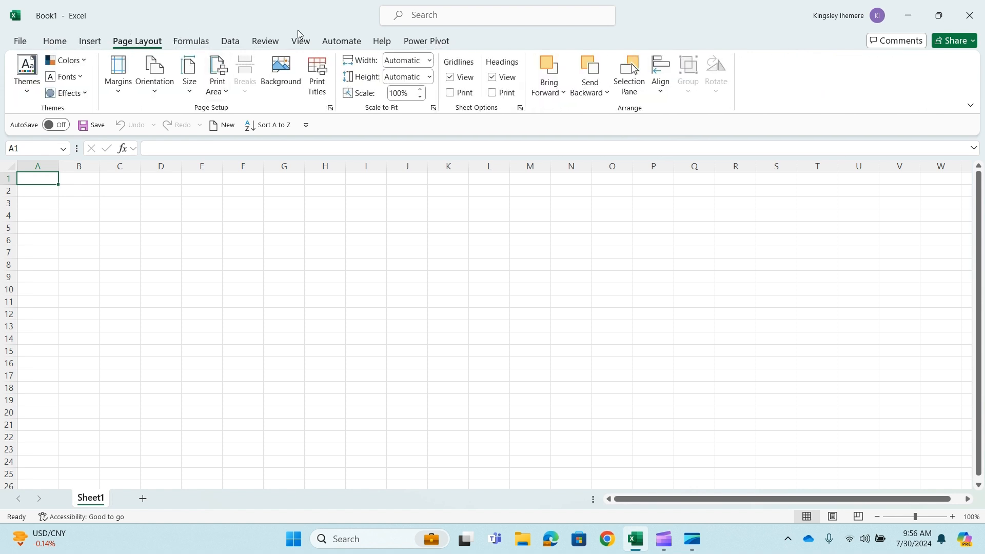
click(66, 43)
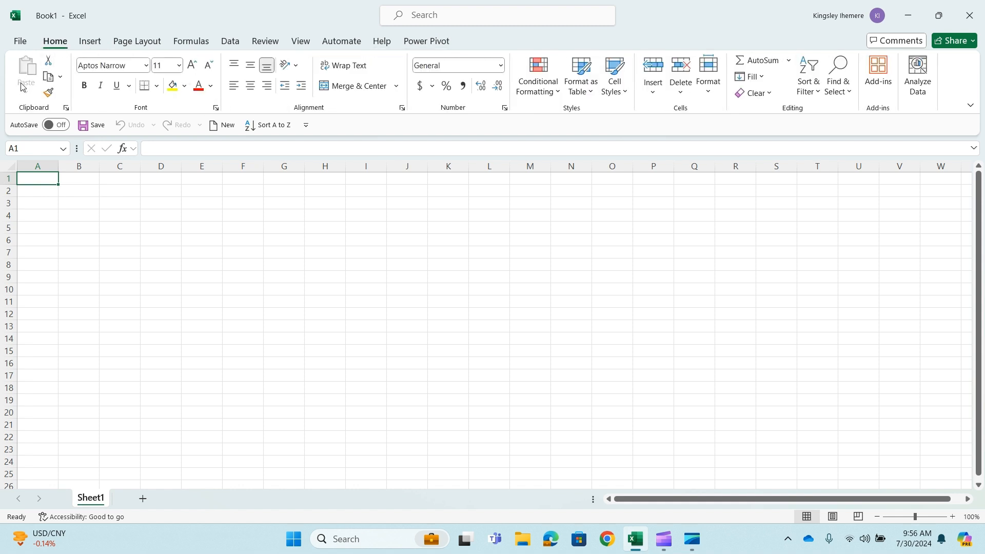
click(95, 44)
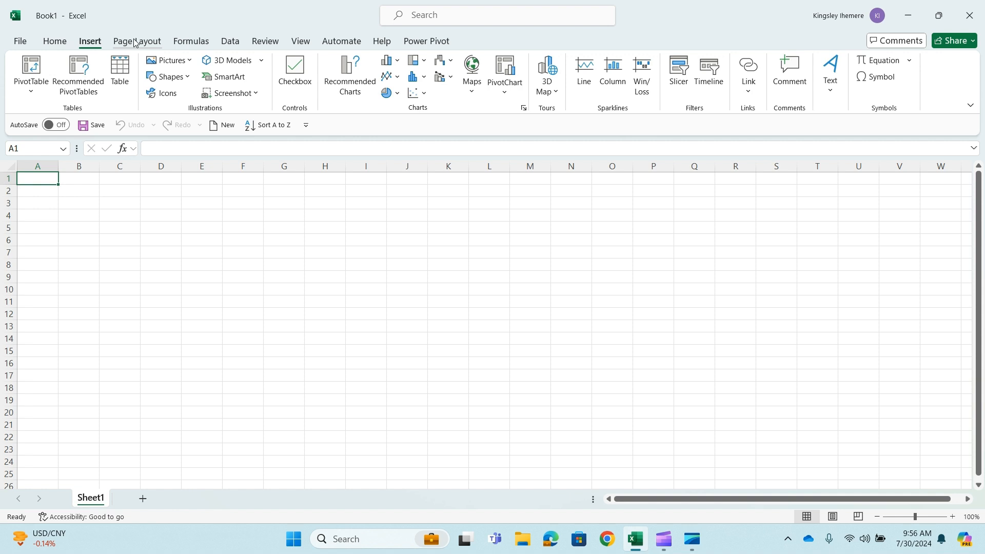
click(134, 42)
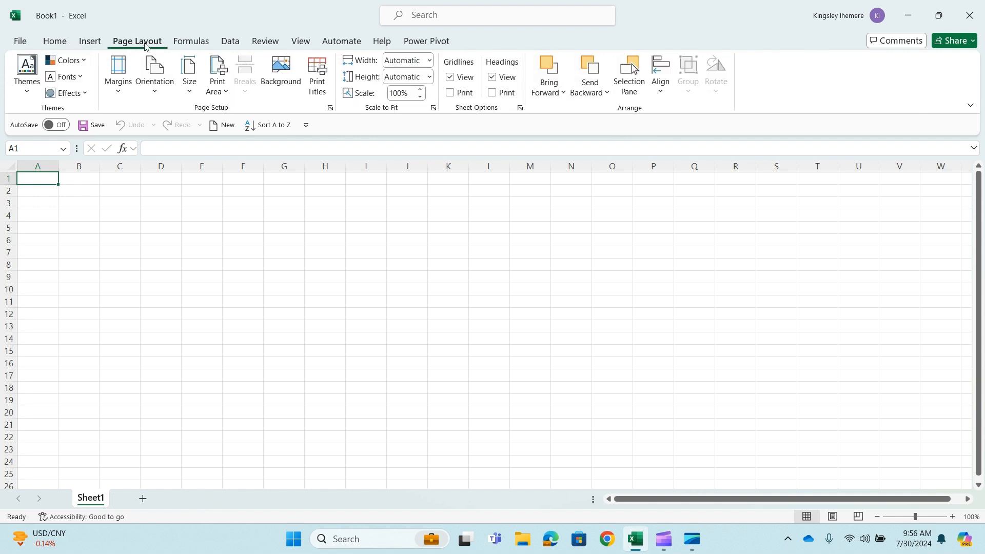
click(90, 41)
click(137, 41)
click(54, 41)
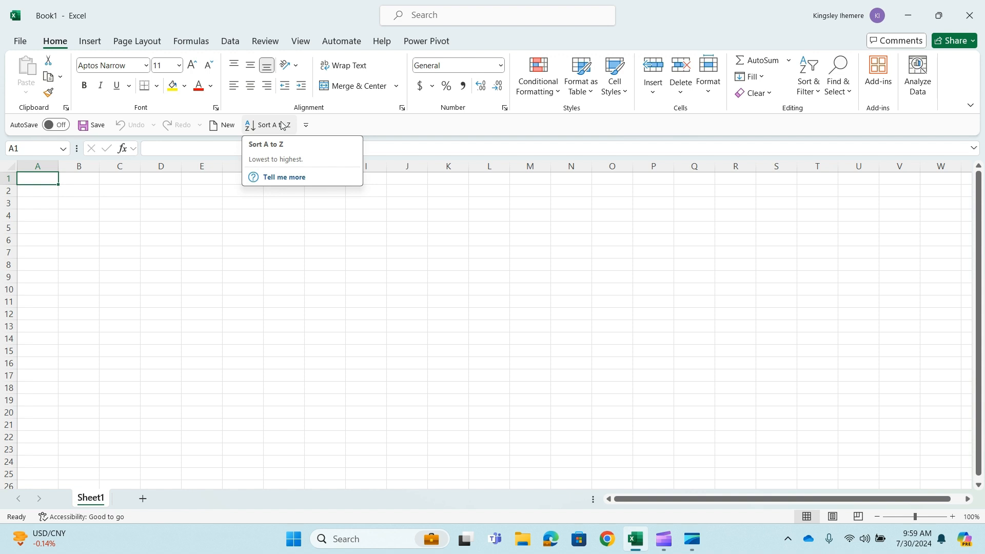
Enter "yjg" in cell C8 and undo the entry
click(139, 263)
text(yjg)
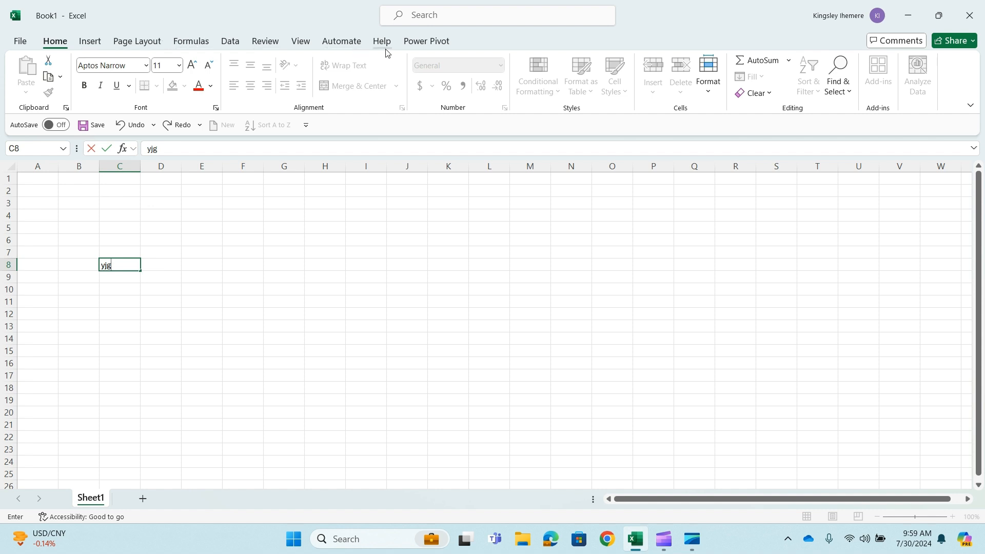
click(128, 124)
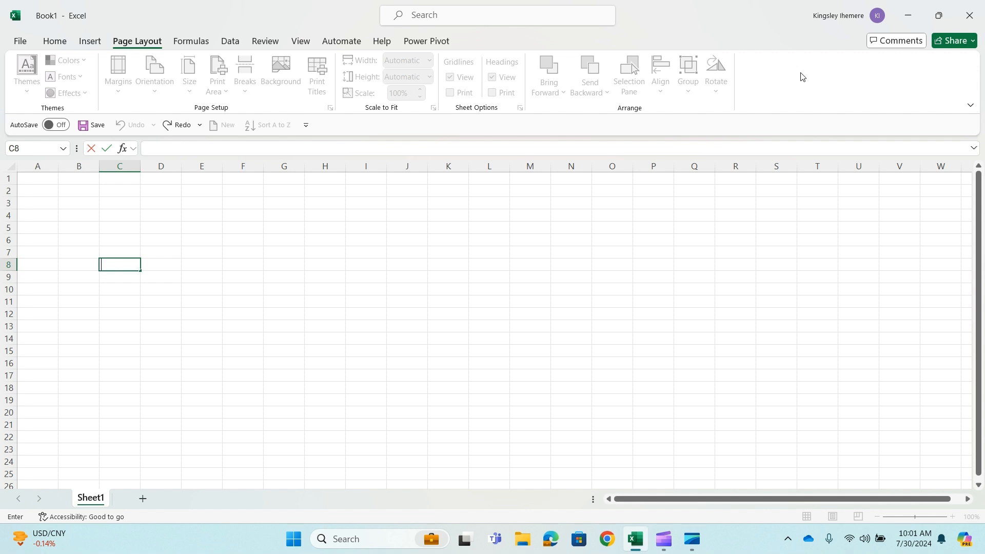
Open the ribbon customization options and look through the Popular Commands list
click(21, 42)
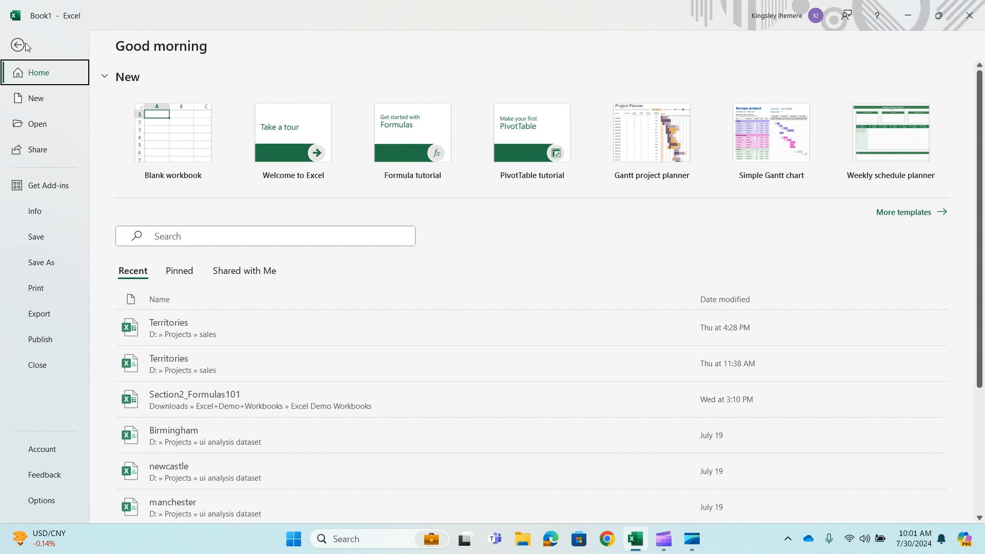
click(49, 505)
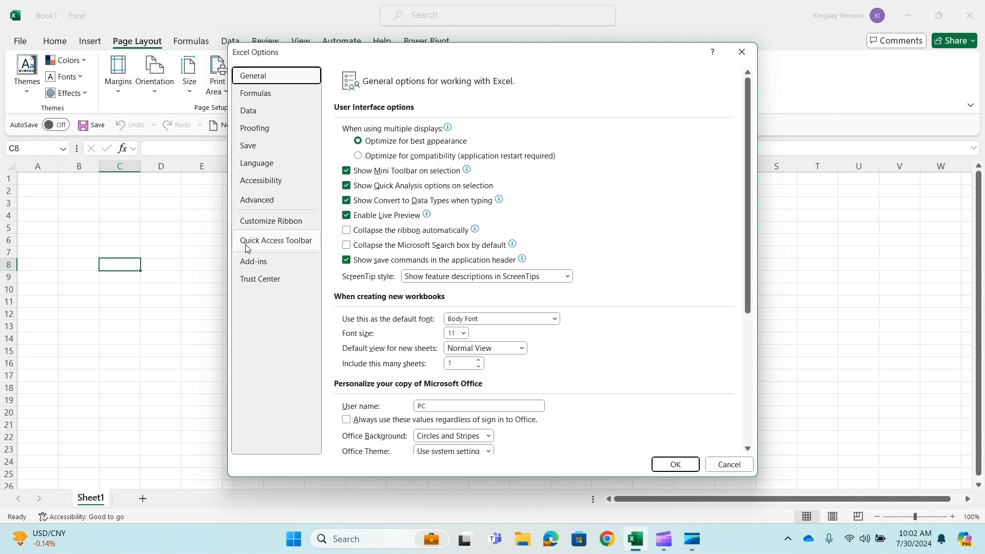
click(286, 225)
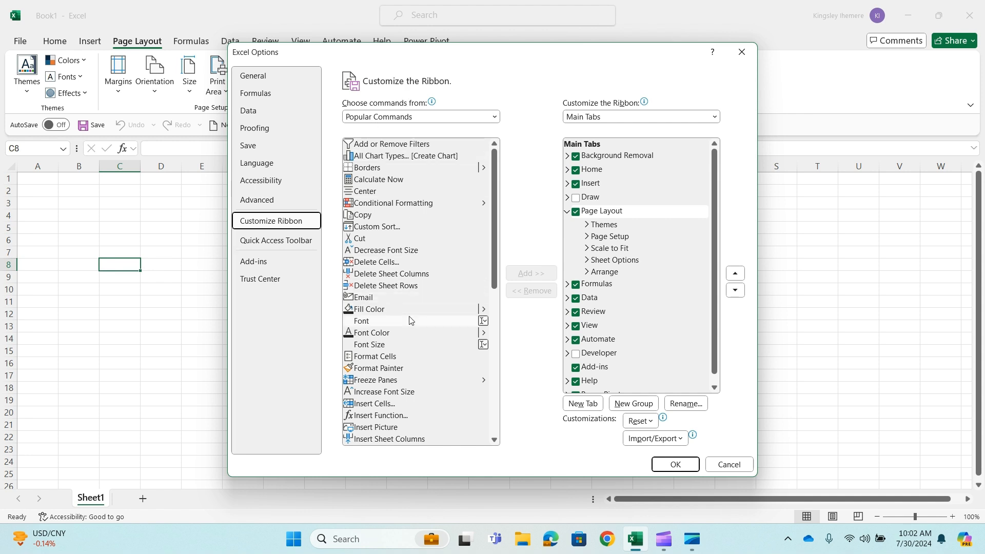
scroll(395, 251, down, 6)
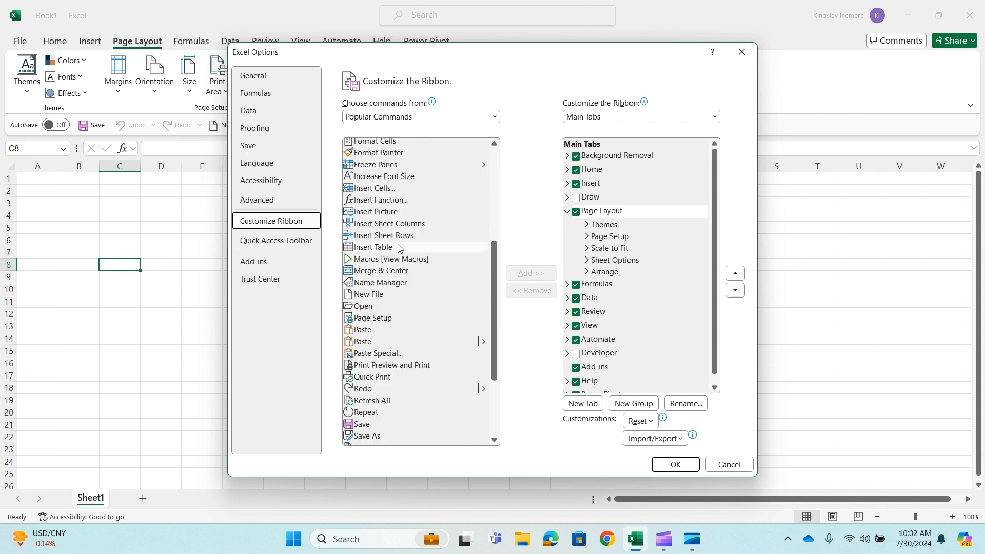
scroll(399, 249, down, 3)
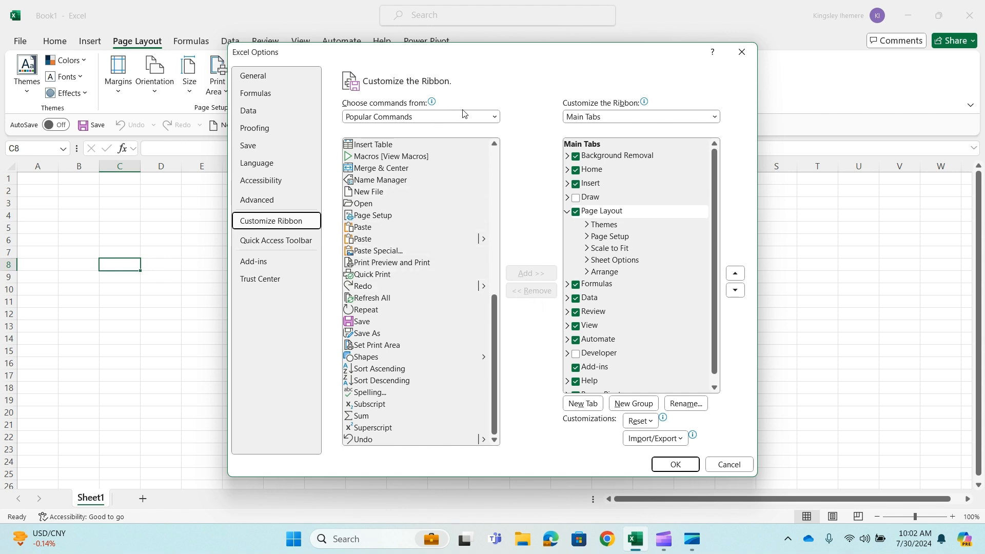
Review the commands available for the ribbon under Macros, Commands Not in the Ribbon, and All Commands
click(496, 117)
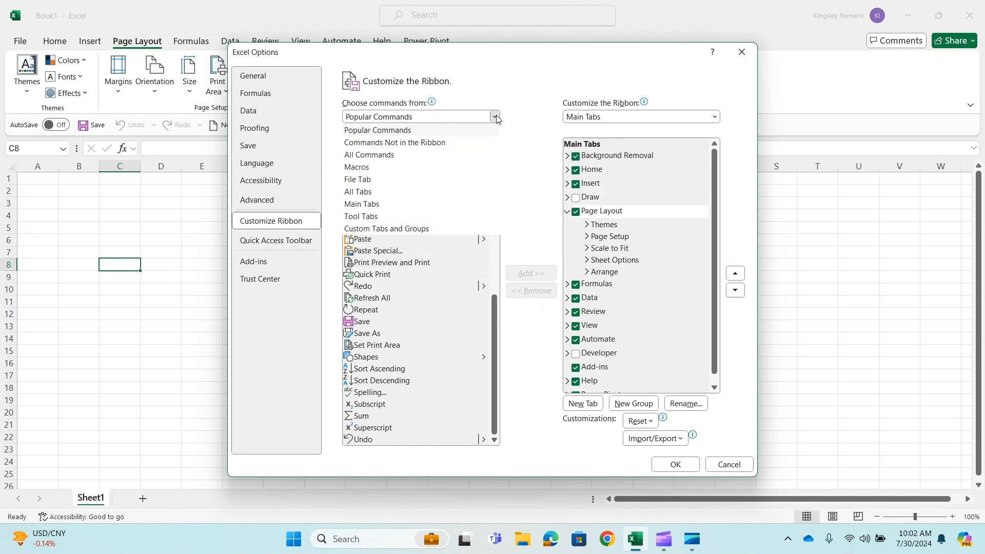
click(469, 173)
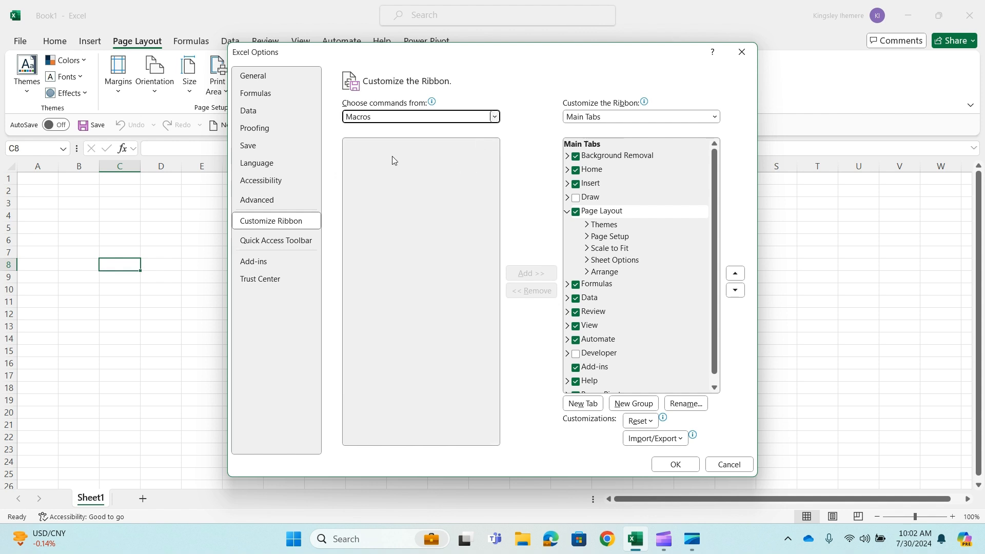
click(496, 117)
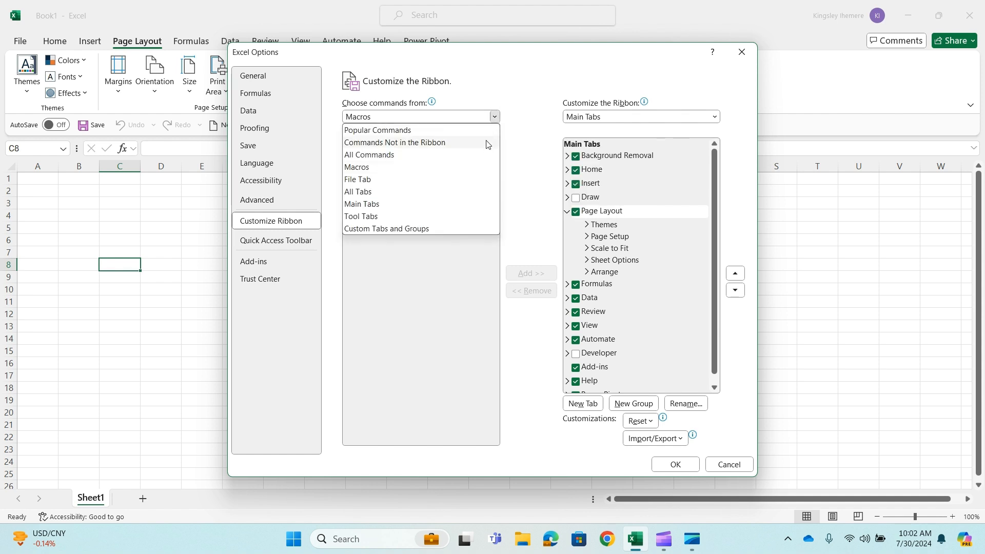
click(486, 143)
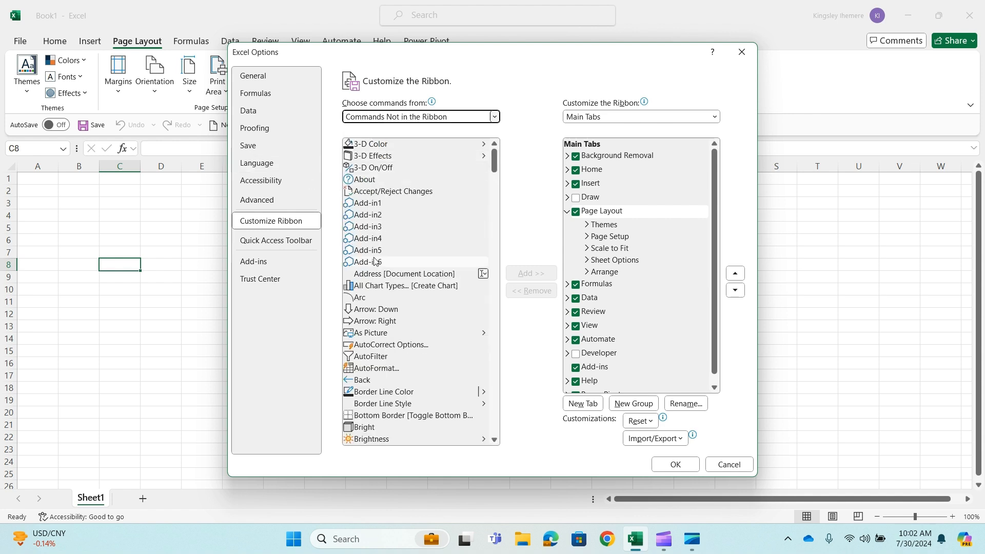
scroll(375, 262, down, 12)
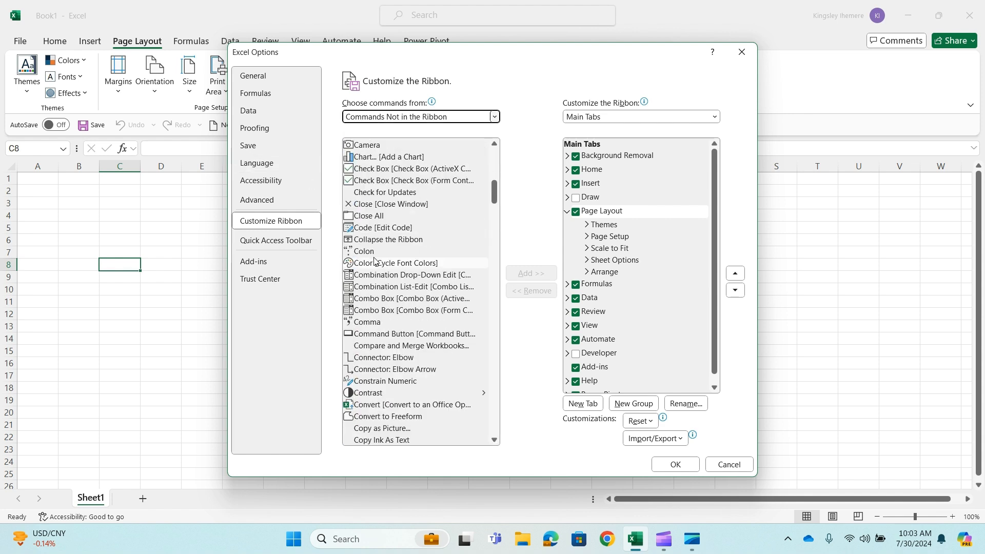
scroll(375, 261, up, 8)
click(446, 117)
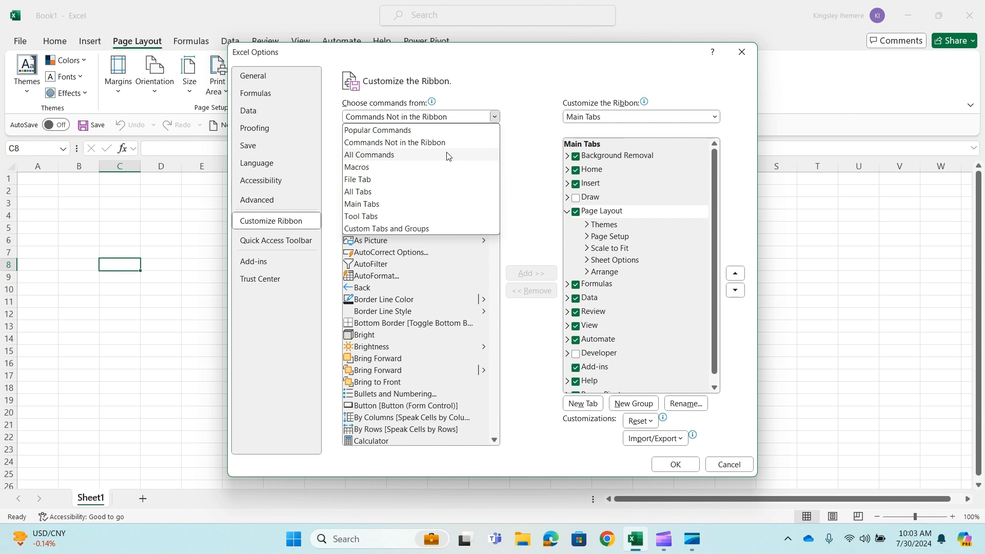
click(385, 155)
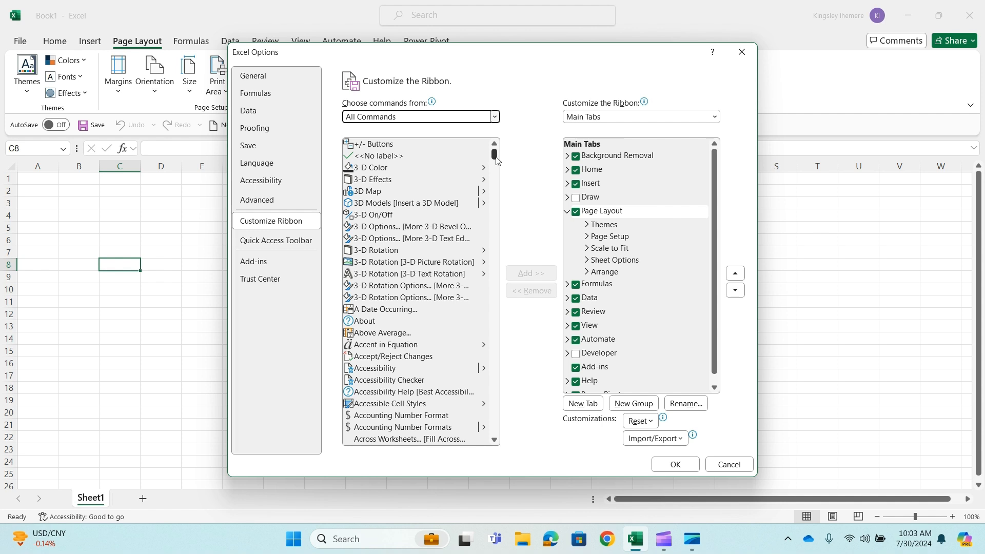
drag(495, 160, 413, 131)
Enable Draw among the main ribbon tabs, apply the change, and display the Draw commands
click(566, 214)
drag(460, 58, 464, 139)
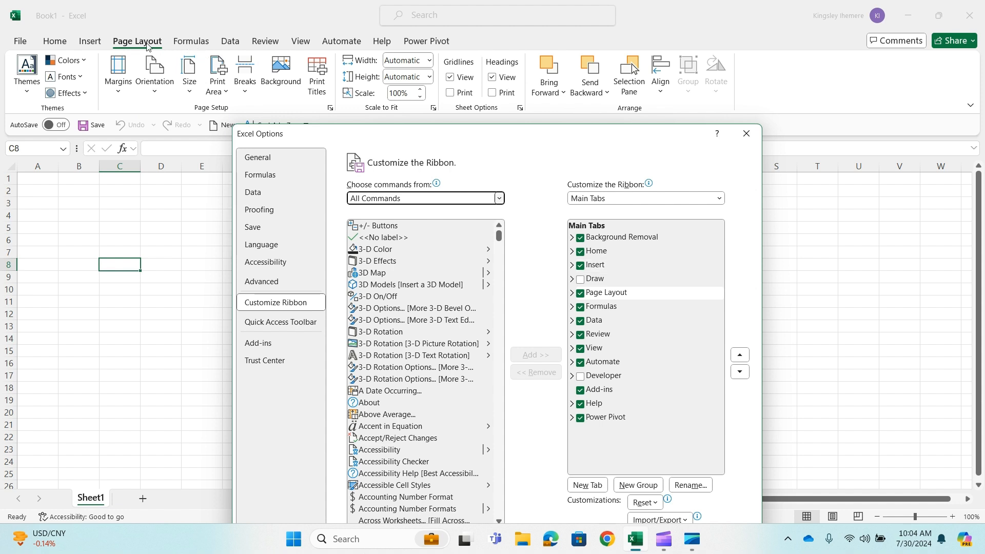
click(607, 297)
click(580, 280)
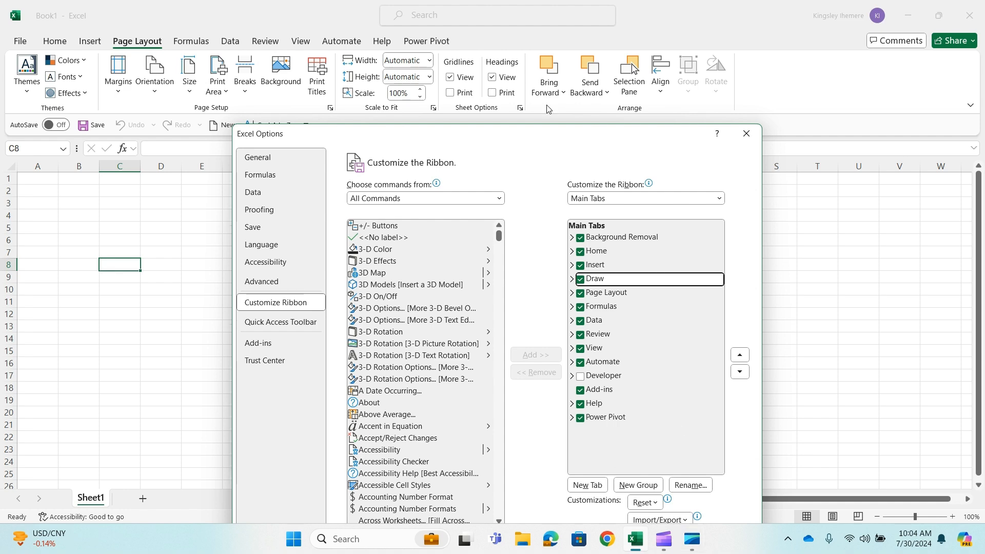
drag(513, 133, 668, 62)
click(828, 475)
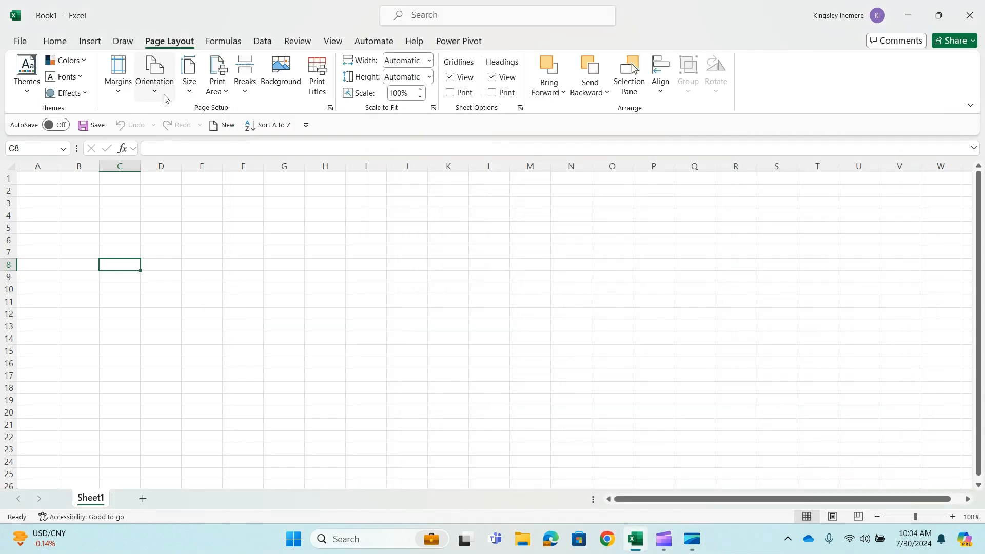
click(116, 44)
Open the ribbon customization options, turn off Draw among the main tabs, and toggle Power Pivot off and back on
click(18, 42)
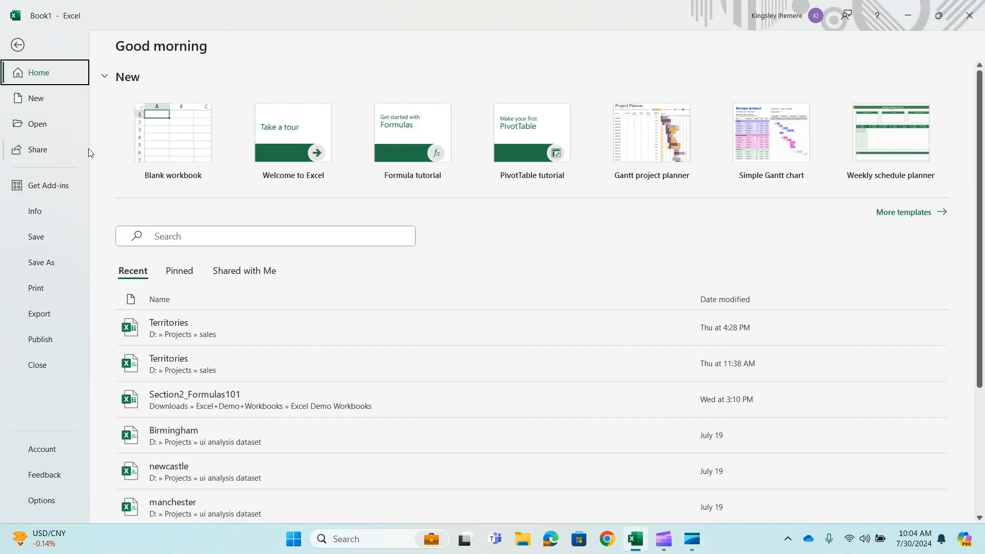
click(30, 512)
click(271, 221)
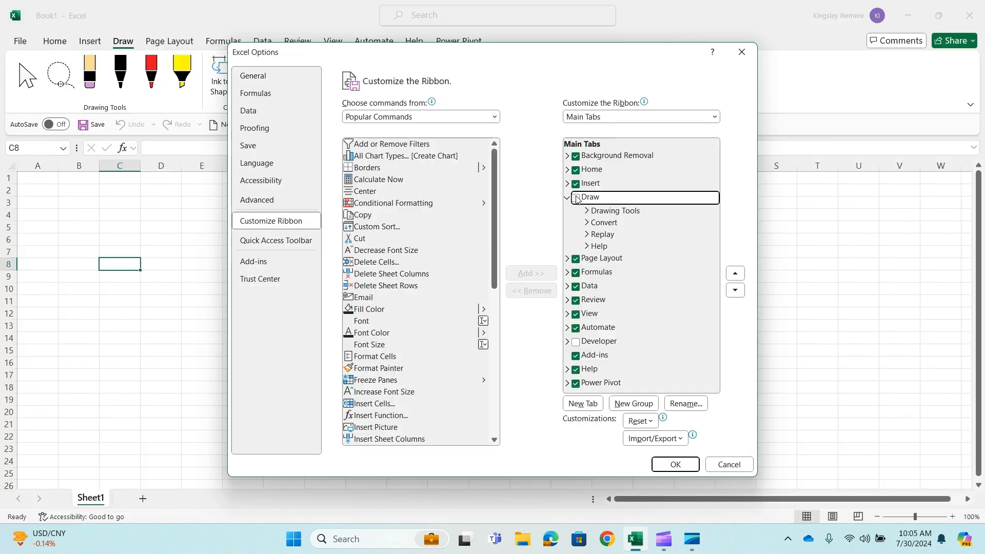
click(576, 198)
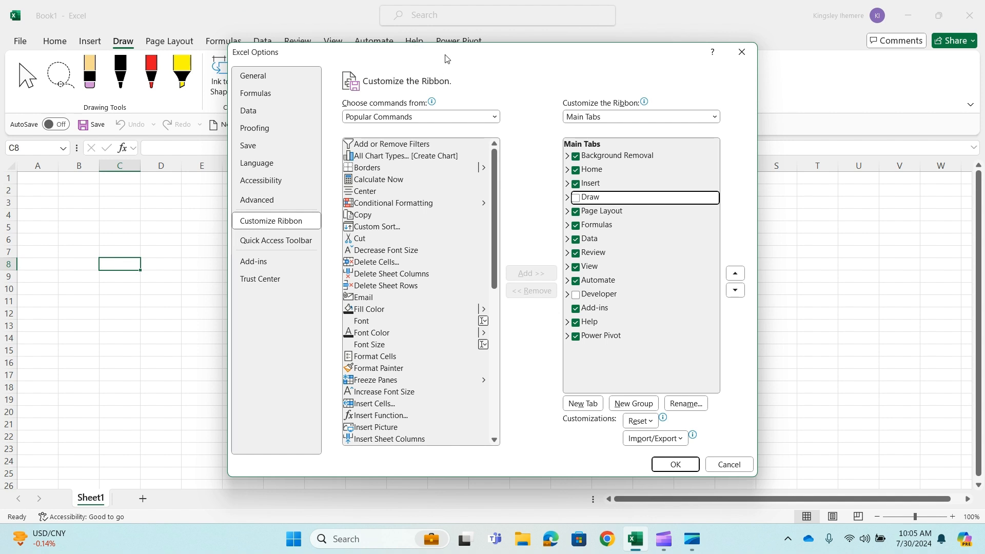
drag(445, 59, 443, 86)
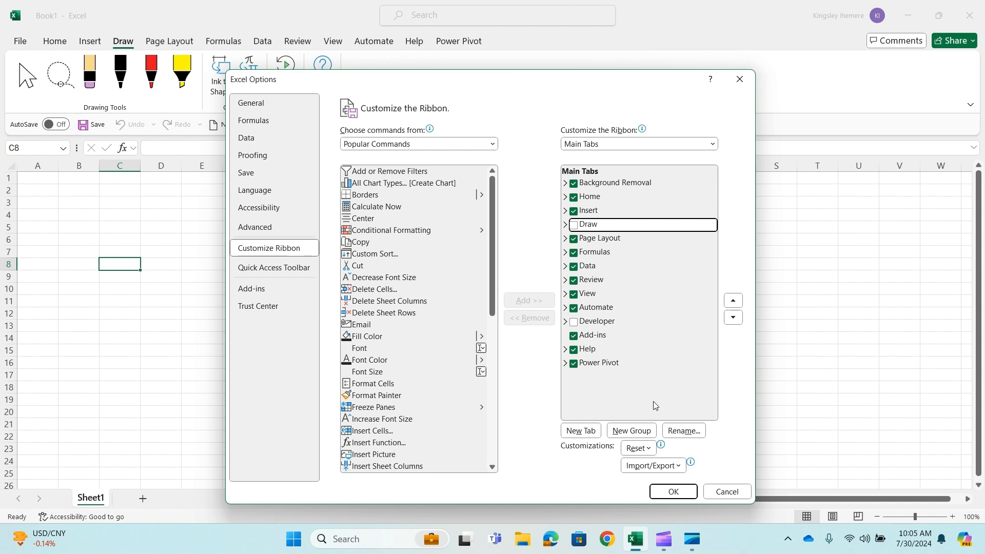
click(573, 363)
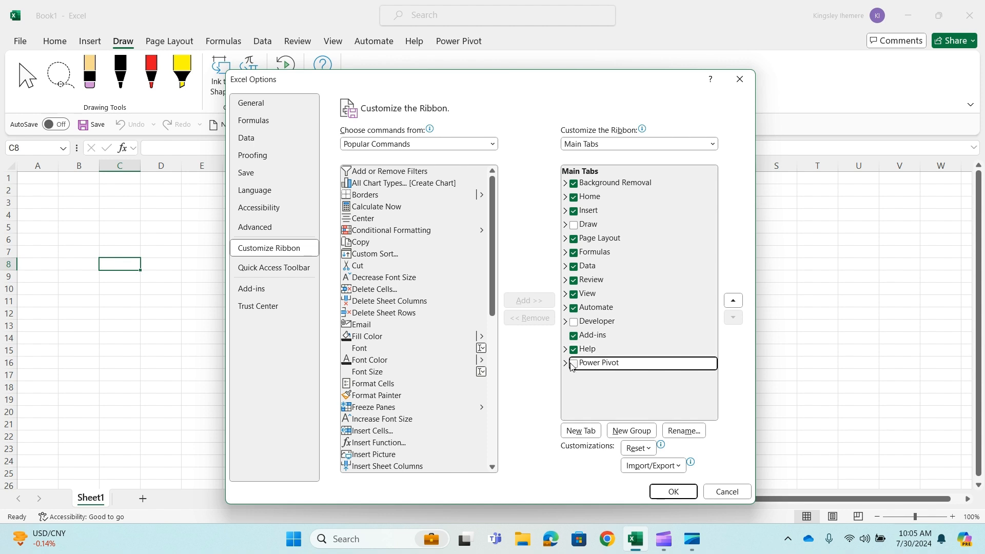
click(573, 364)
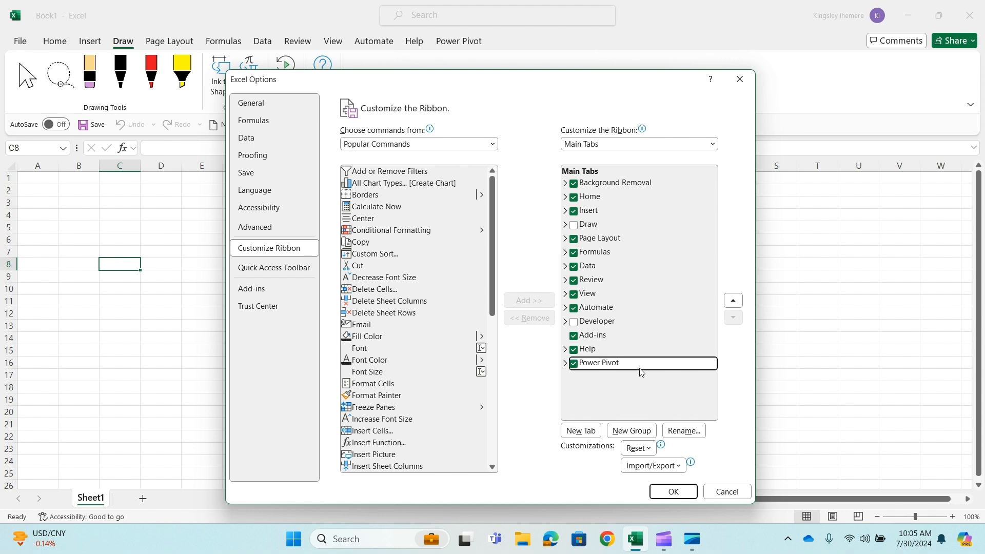
Add a new custom tab after Power Pivot in the main tabs list and rename it Analytics
click(583, 434)
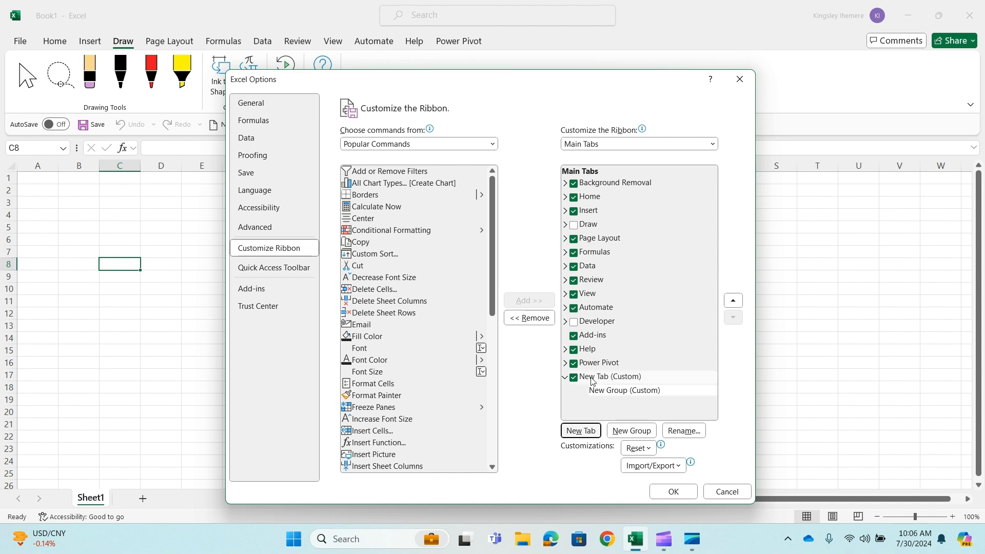
click(672, 379)
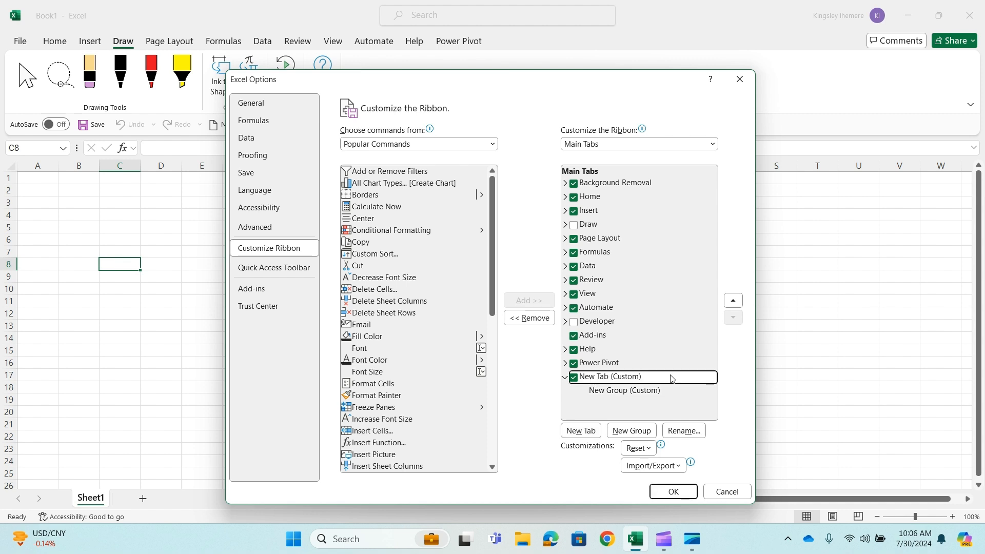
click(677, 434)
text(A)
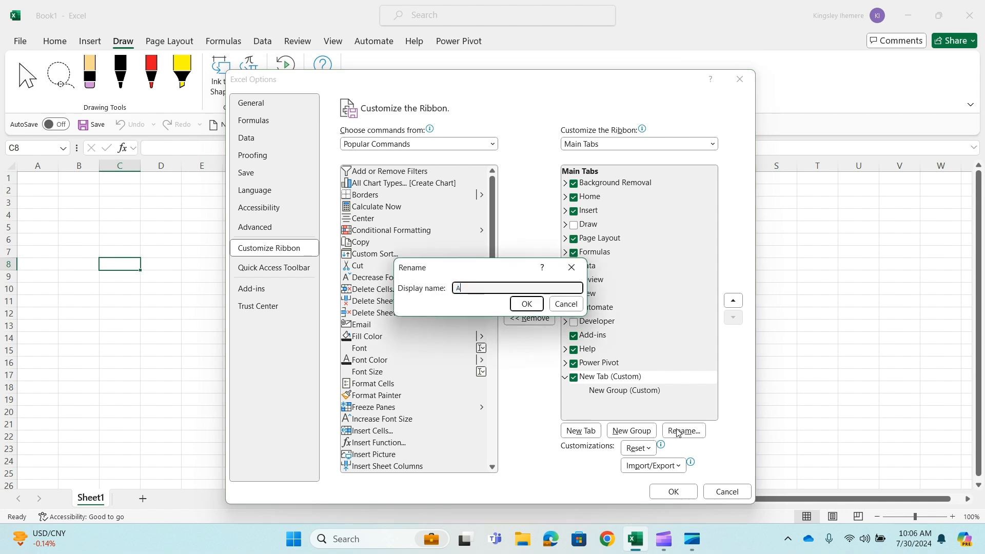
text(nalytics)
click(526, 304)
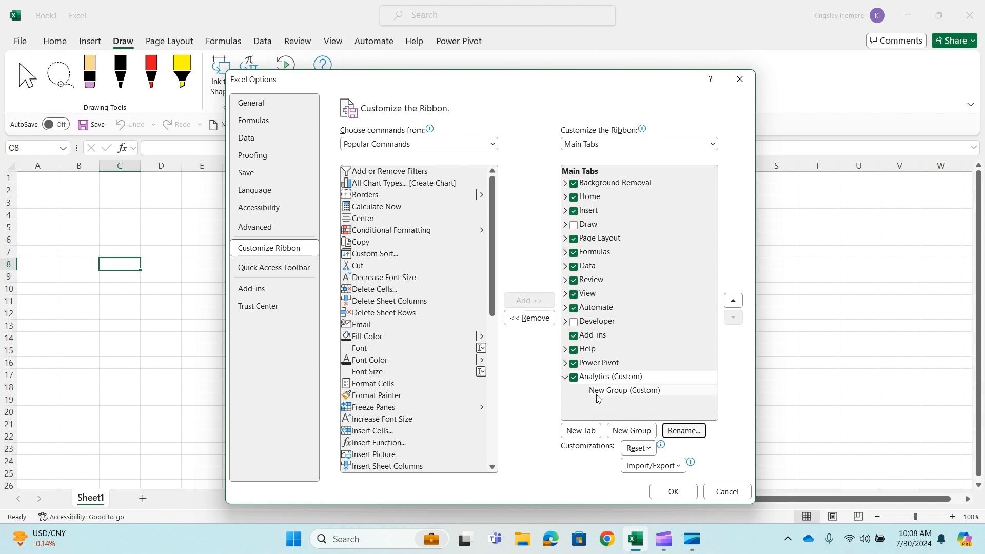
Rename the new group under the Analytics tab to Get Data and assign it the document symbol next to the house
click(623, 391)
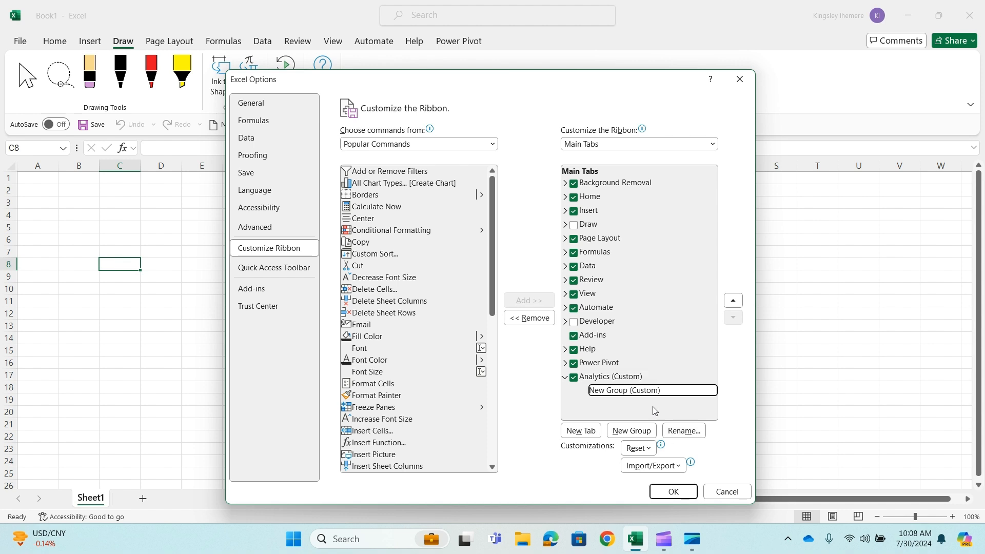
click(687, 431)
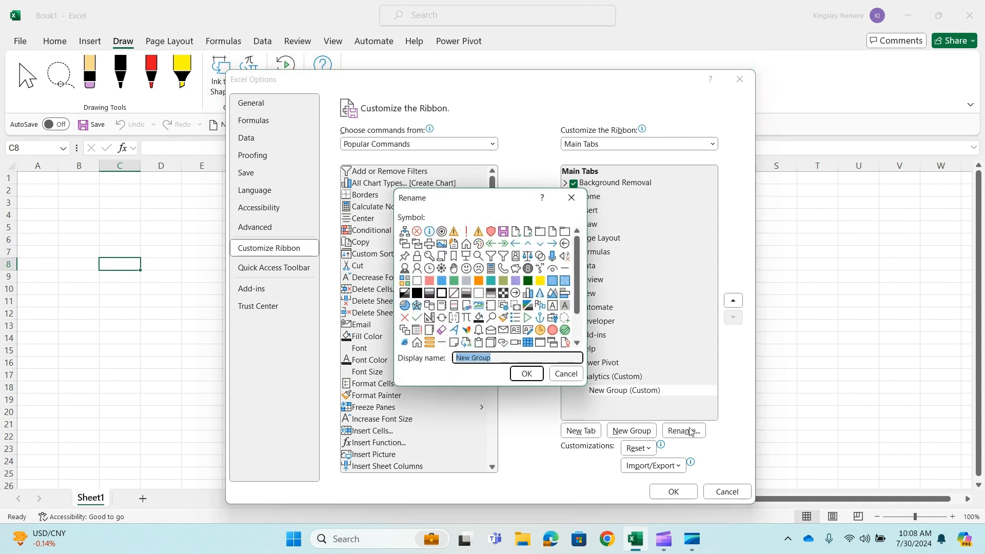
text(Get Dt)
key(BackSpace)
text(ata)
drag(484, 358, 453, 361)
click(455, 244)
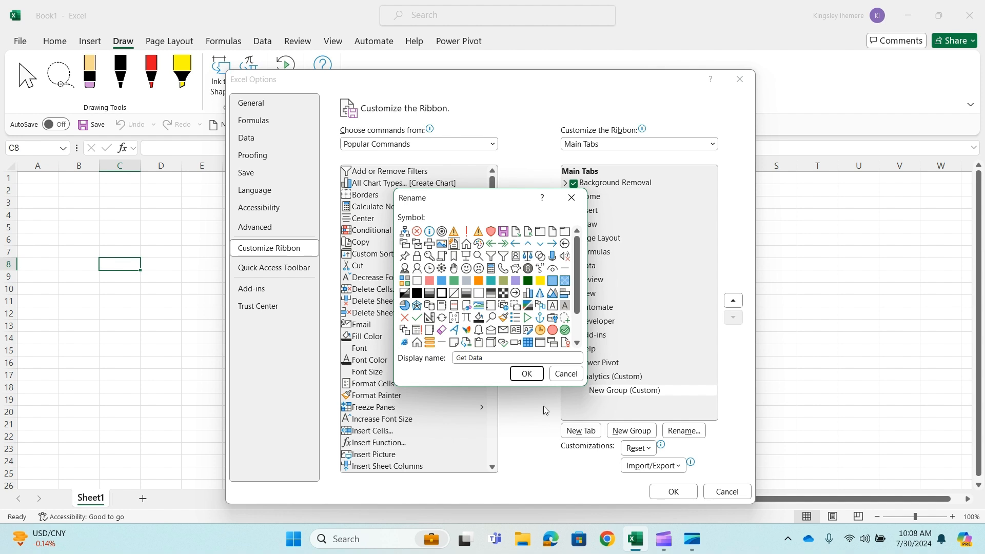
click(527, 374)
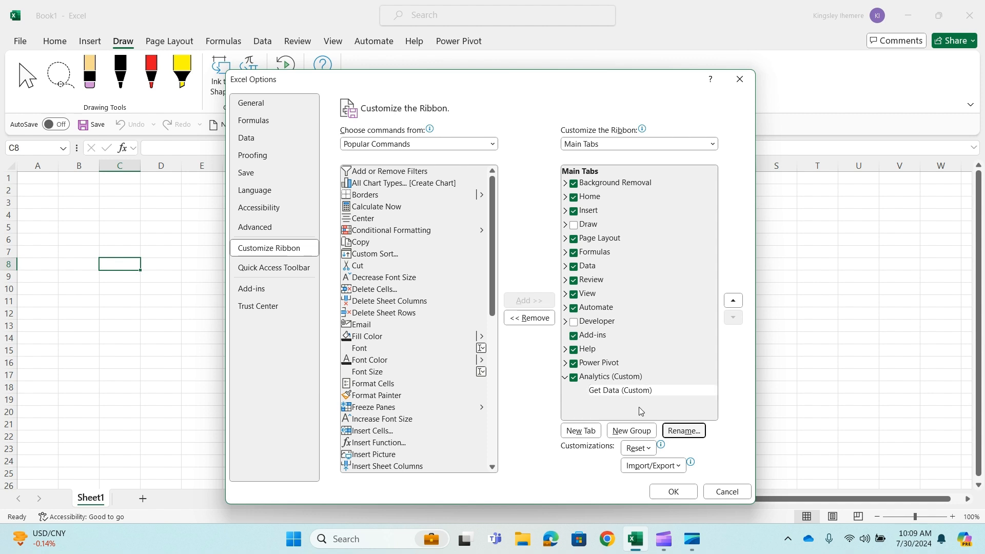
Add a second custom group to the Analytics tab, named Data Cleanup, with a funnel symbol
click(632, 436)
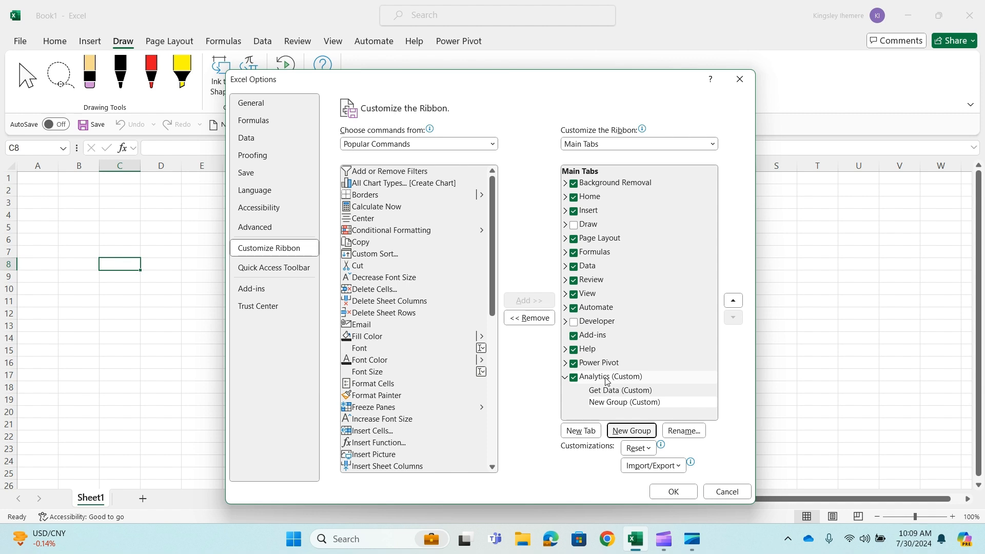
click(629, 404)
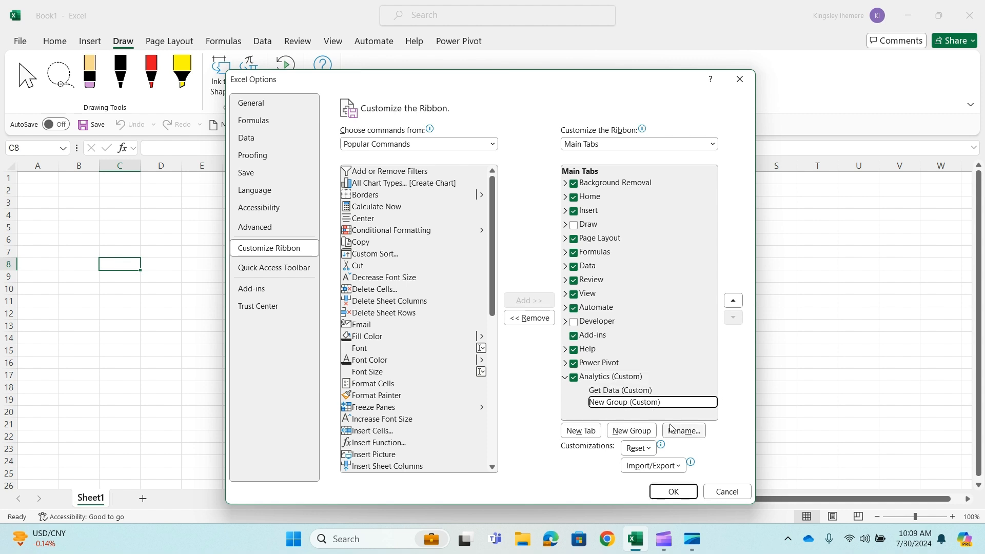
click(683, 430)
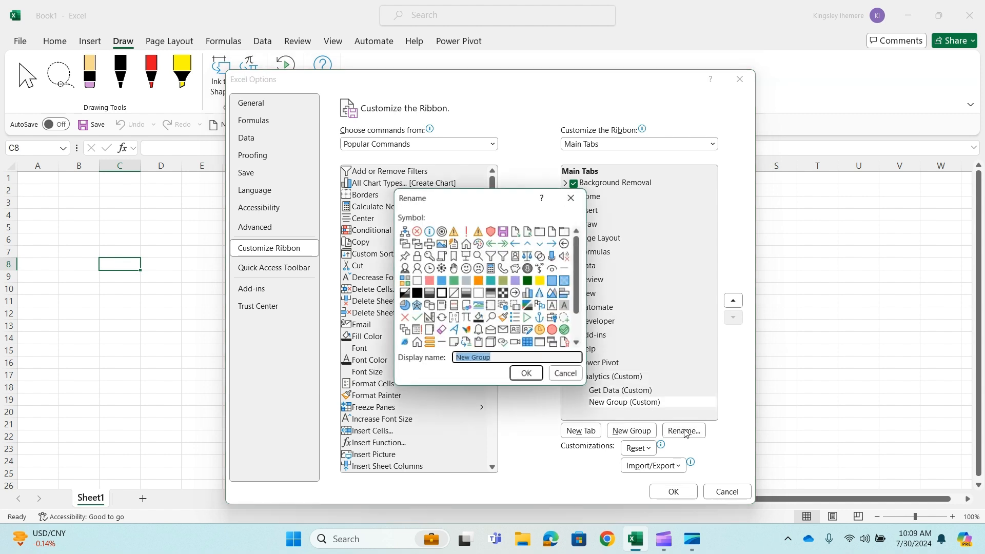
text(Data Cleanup)
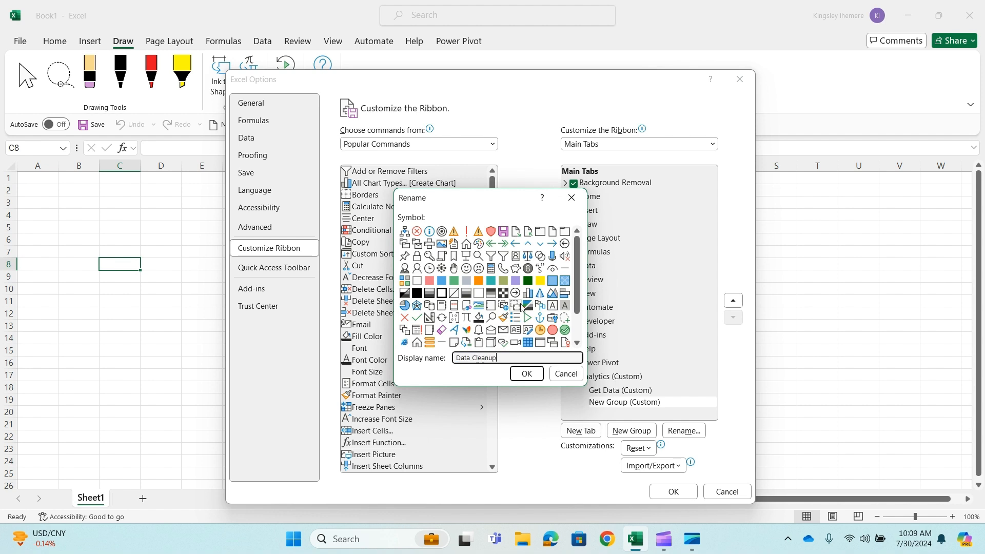
click(491, 256)
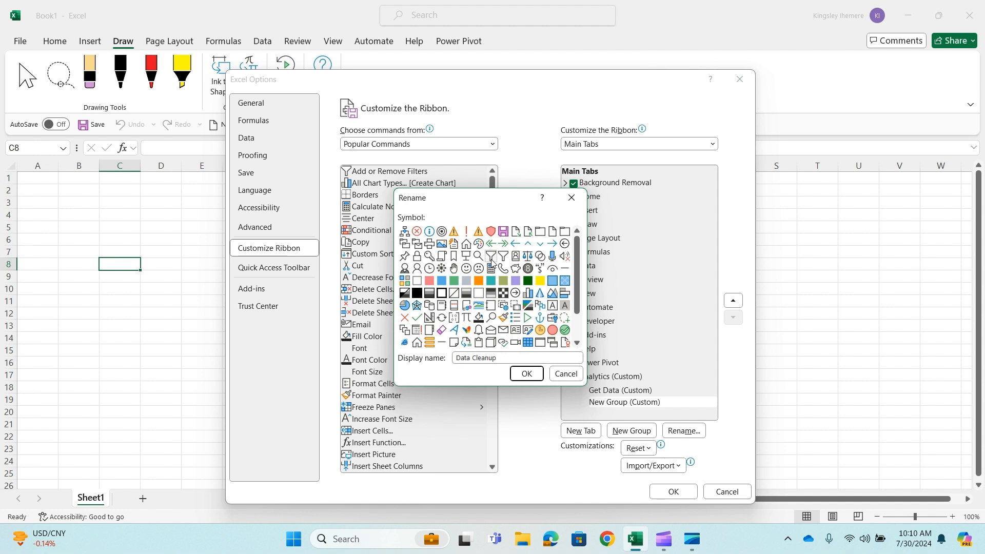
click(528, 375)
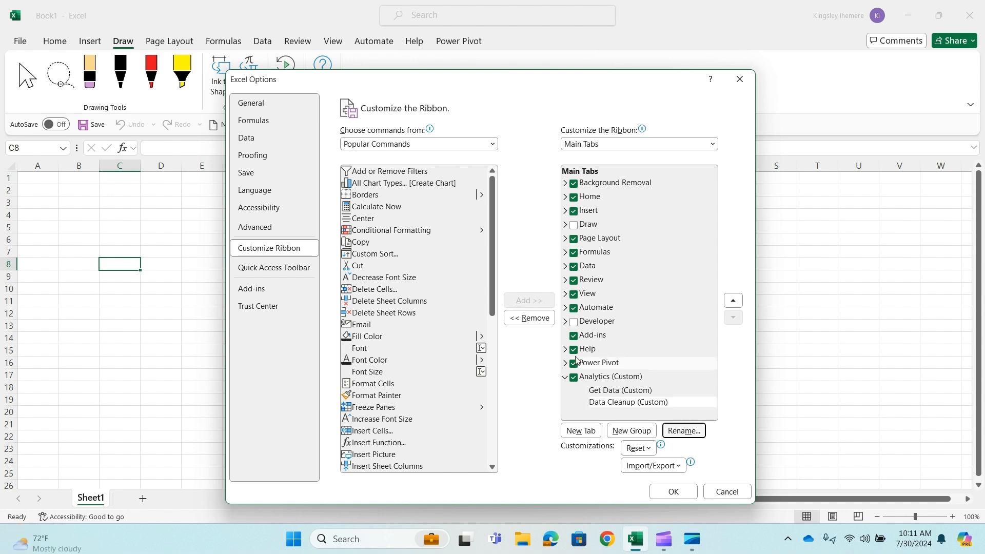
Add a custom group named Data Transformation below Data Cleanup, with the blank page symbol
click(631, 433)
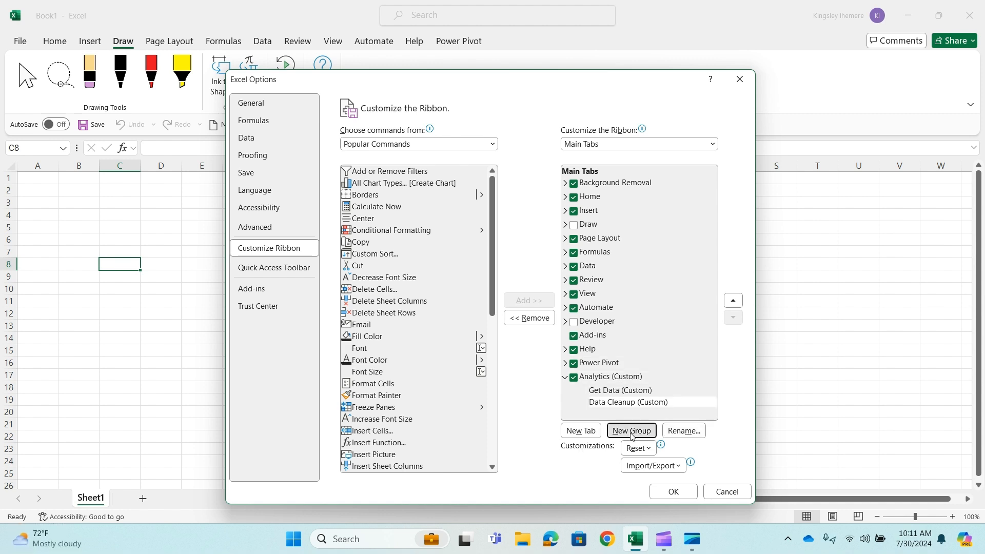
click(686, 433)
text(Data Transf)
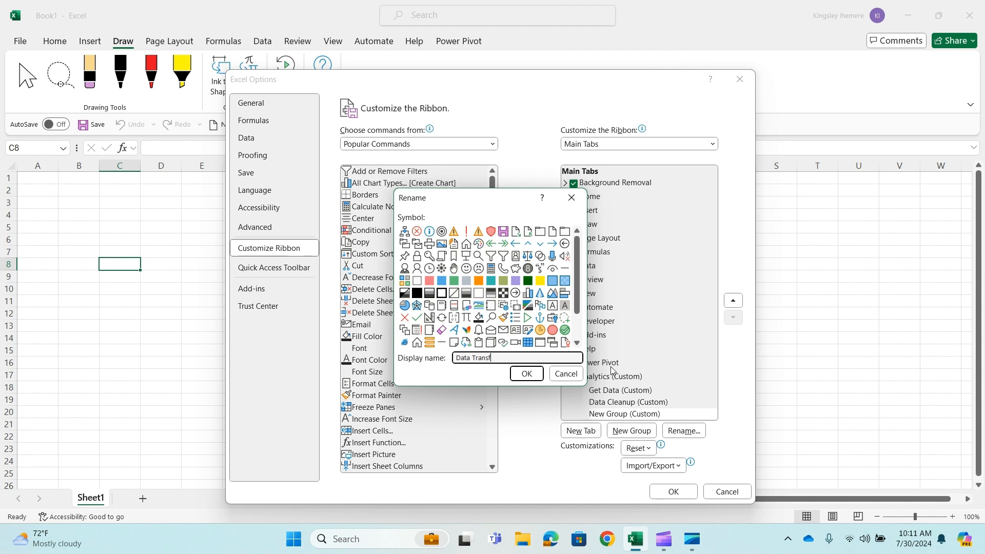
text(ormation)
click(552, 231)
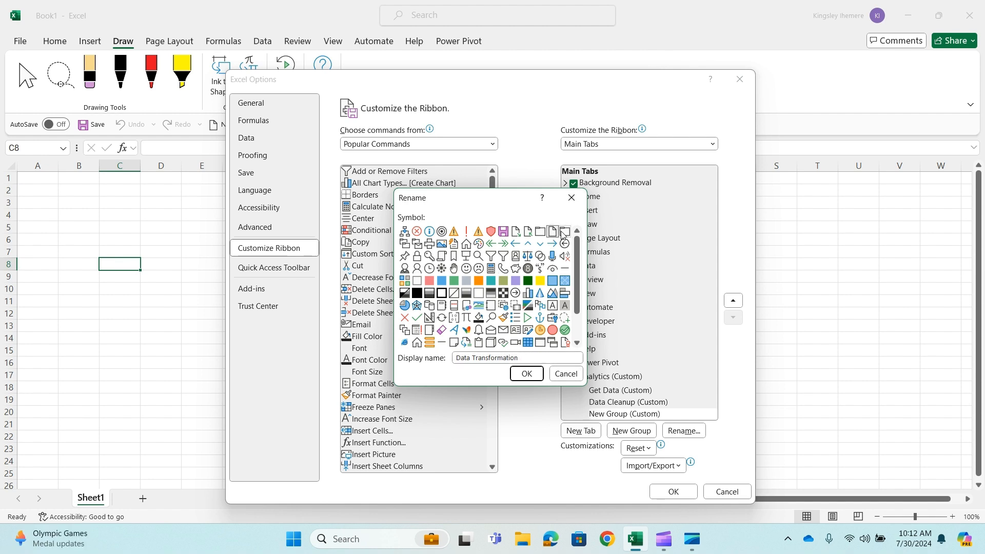
key(Return)
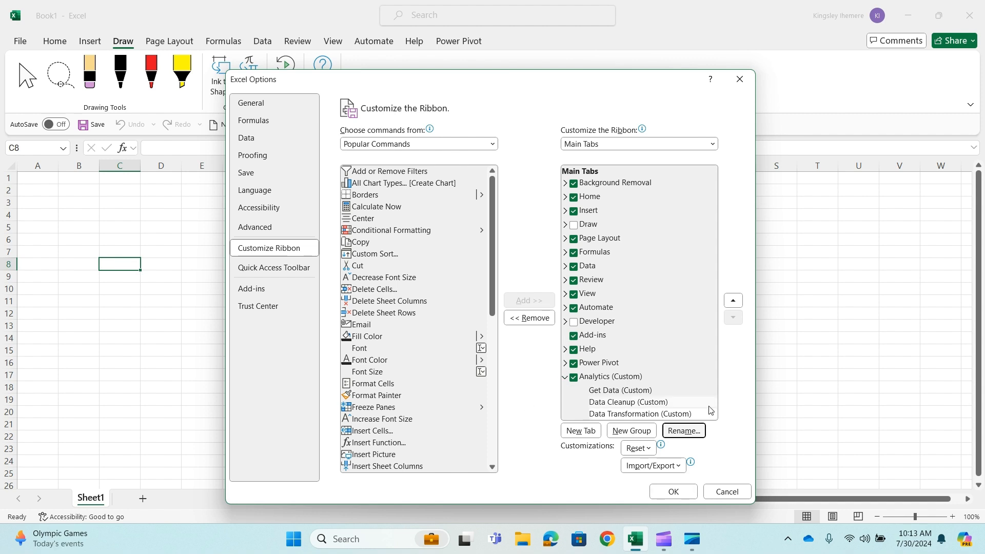
Add a custom group named Summary Statistics below Data Transformation, with the calculator symbol
click(631, 433)
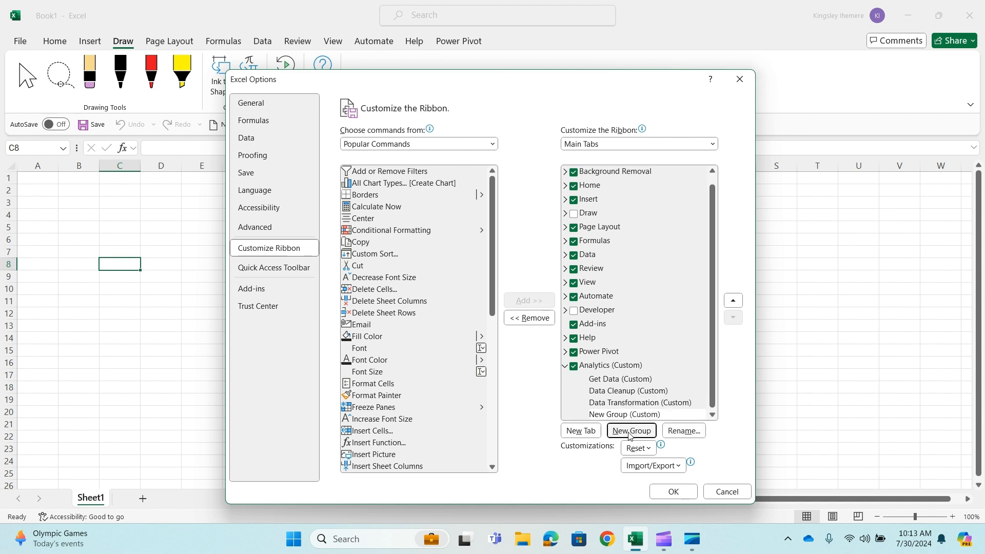
click(686, 431)
text(Summary )
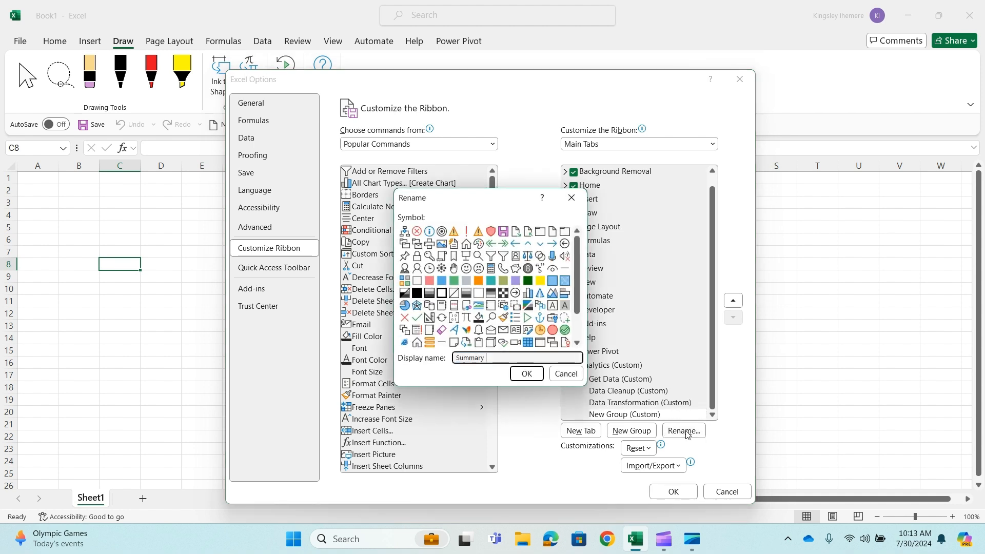
text(Statistics)
scroll(521, 281, down, 1)
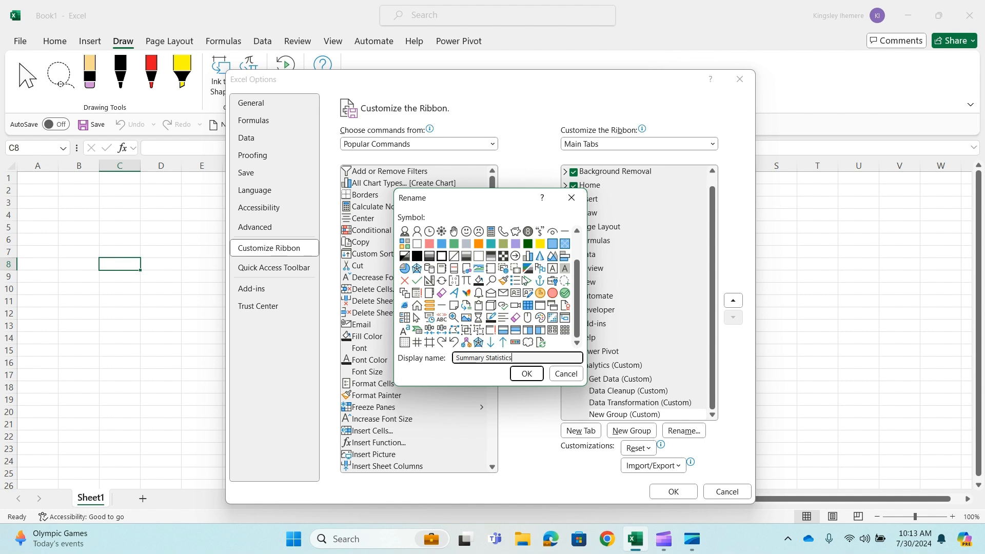
scroll(505, 308, up, 1)
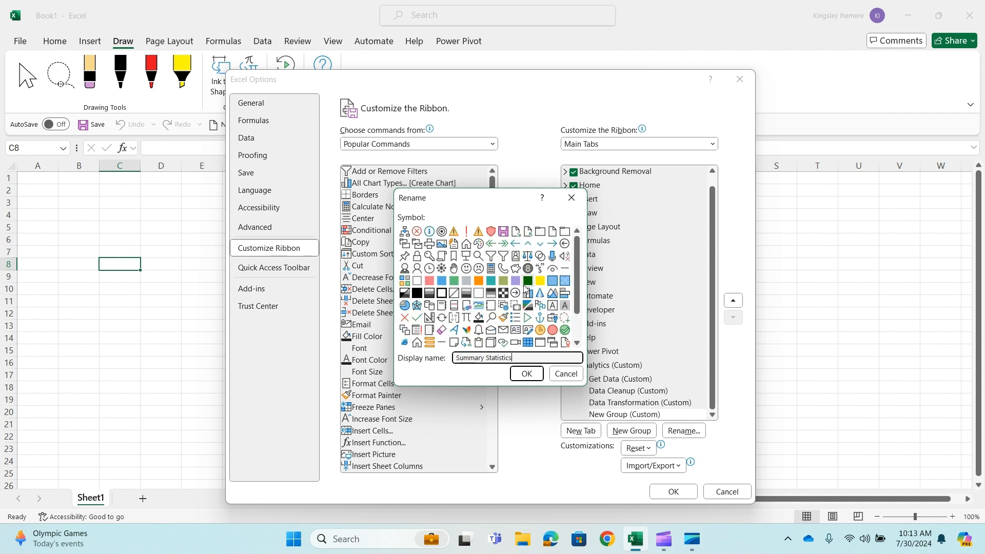
click(491, 268)
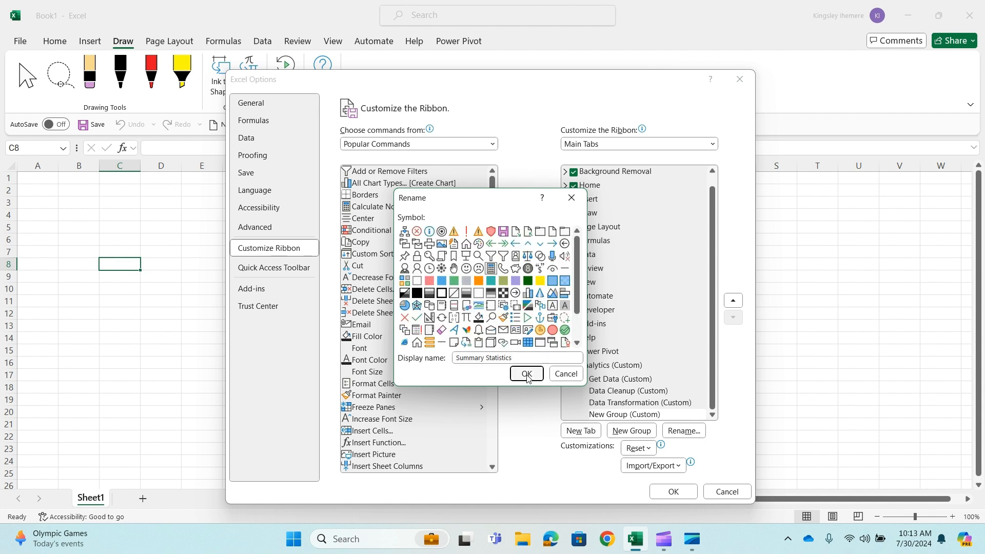
click(527, 374)
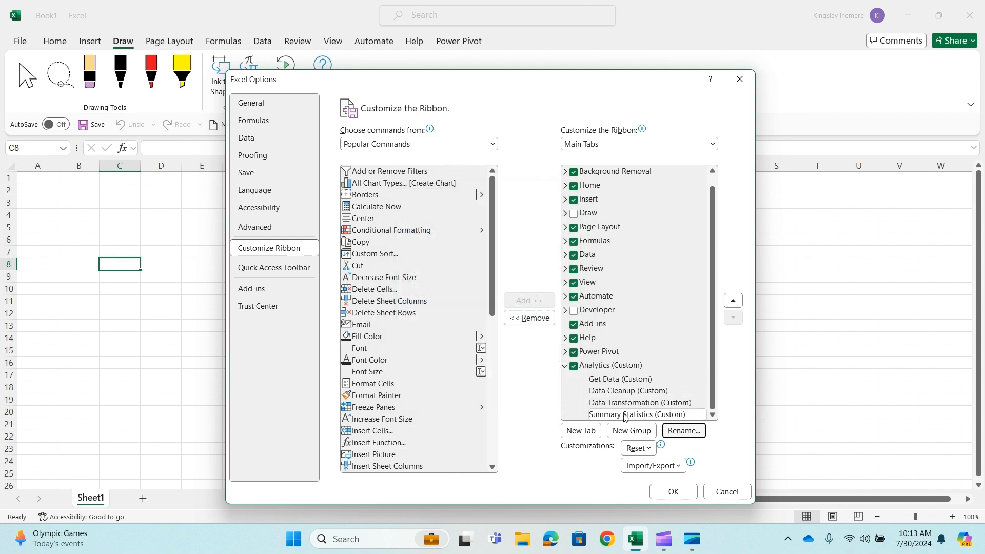
click(676, 402)
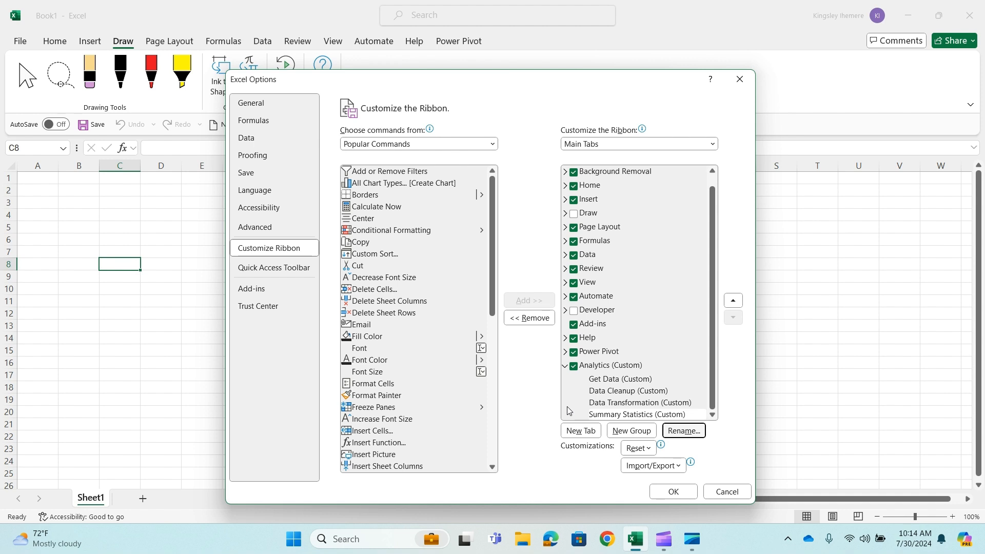
click(641, 415)
click(624, 392)
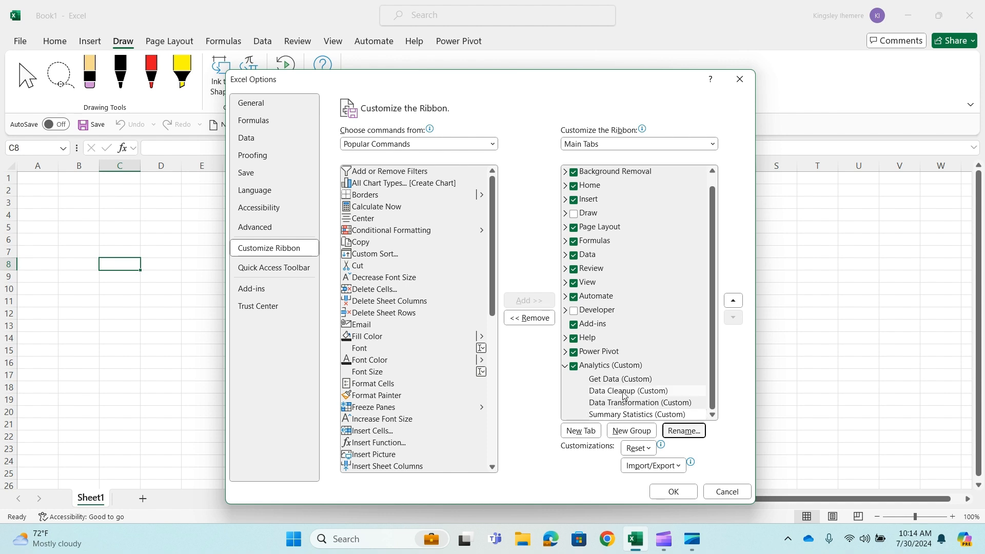
Add a custom group below Summary Statistics in the Analytics tab and rename it Functions
click(637, 431)
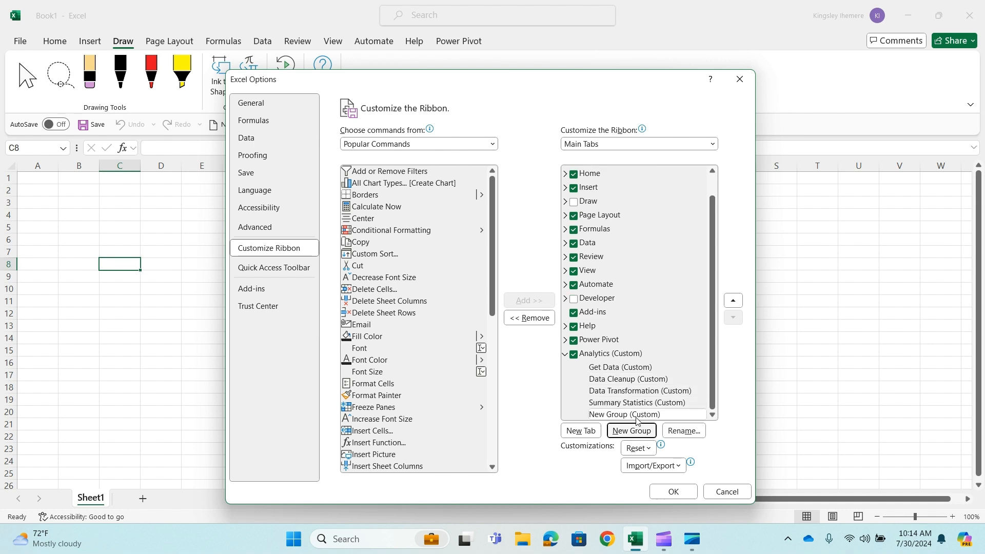
click(682, 431)
text(Functions)
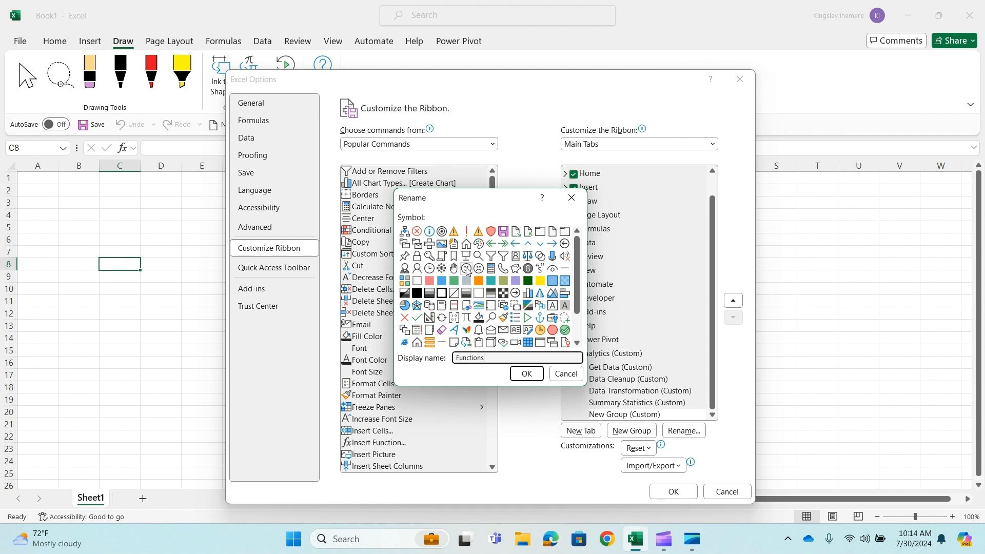
scroll(583, 258, down, 1)
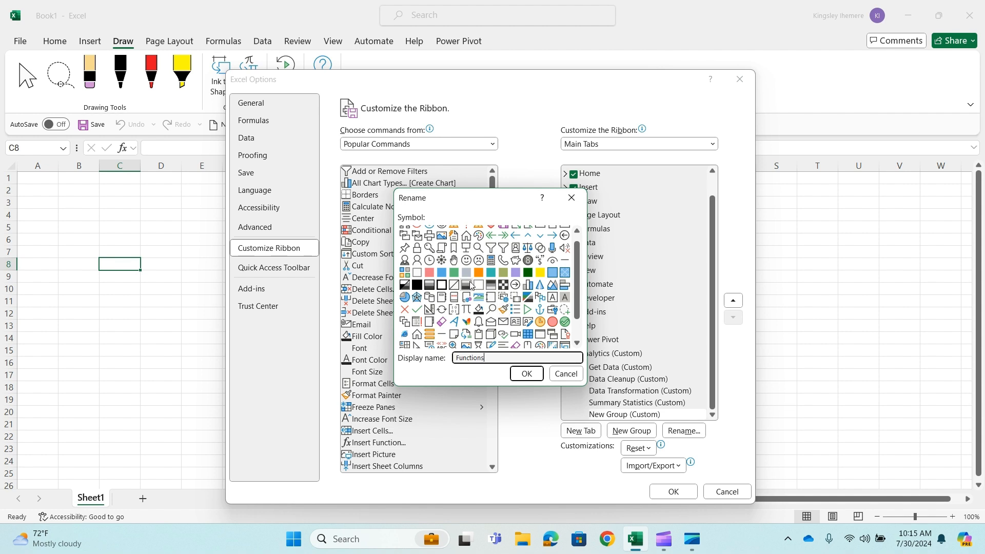
scroll(469, 282, down, 3)
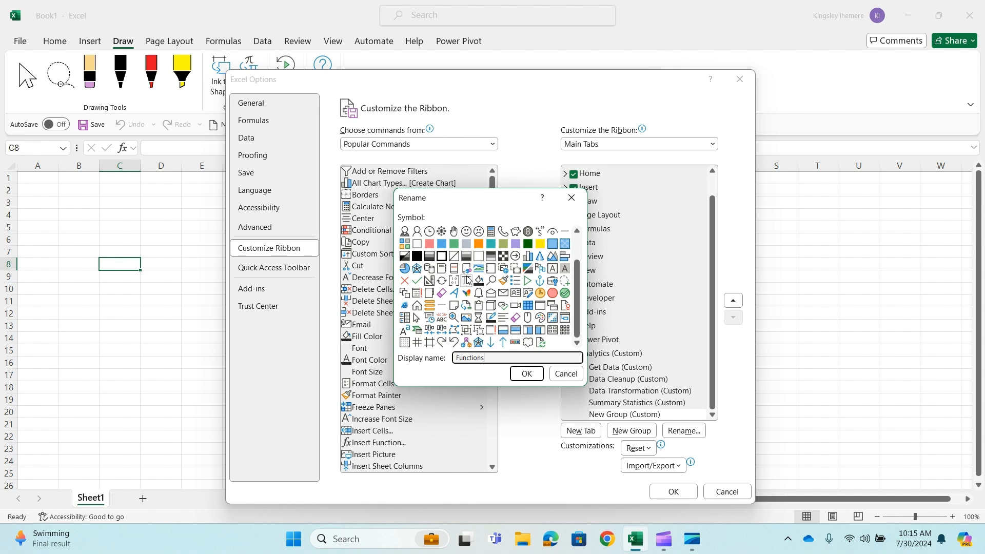
key(Return)
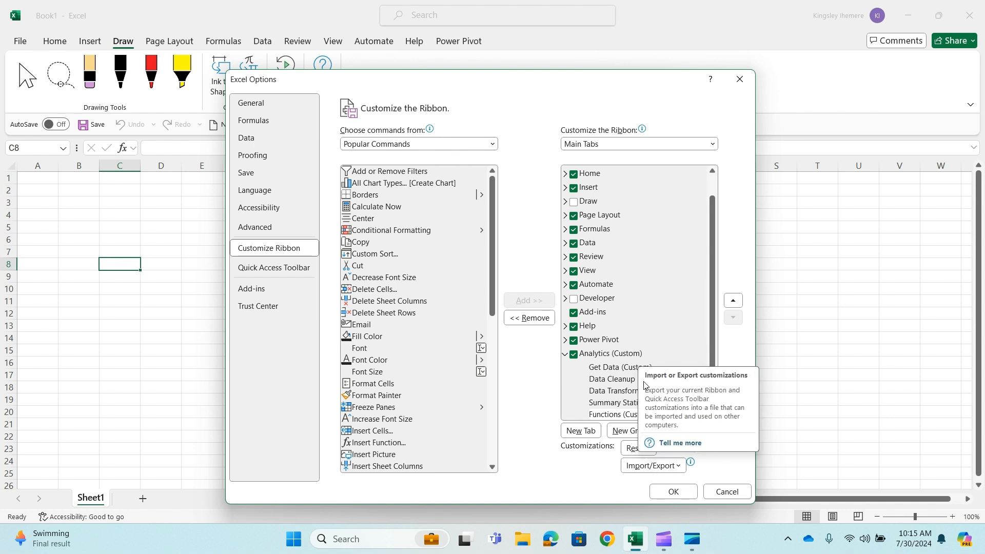
Add a custom group named Date and Time below Functions in the Analytics tab, with the hourglass symbol
click(632, 431)
click(684, 430)
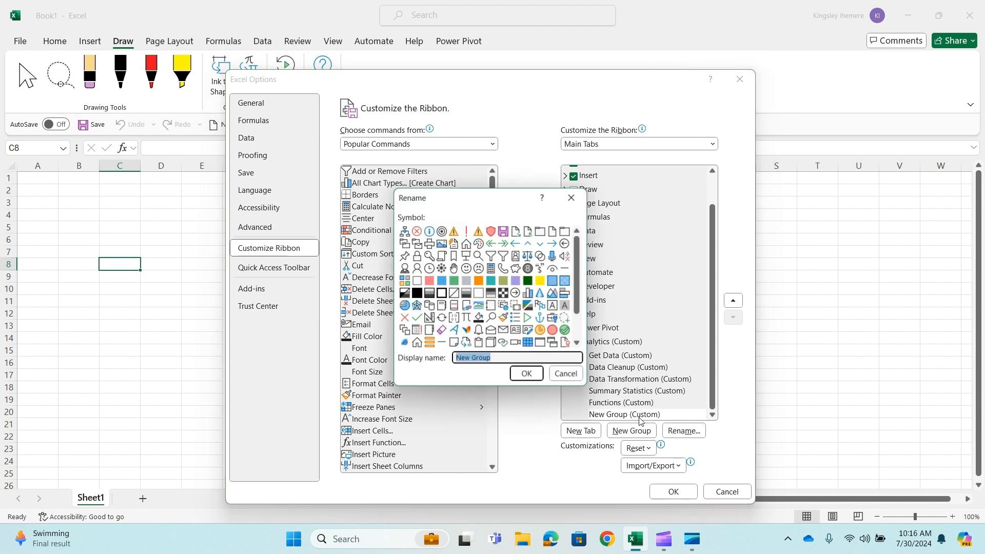
text(Date and Time)
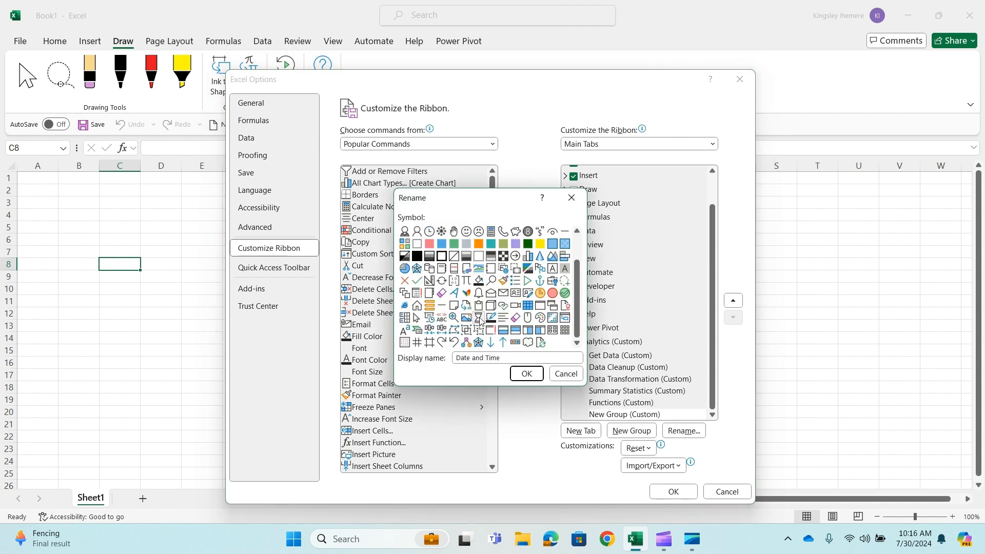
click(479, 321)
click(527, 374)
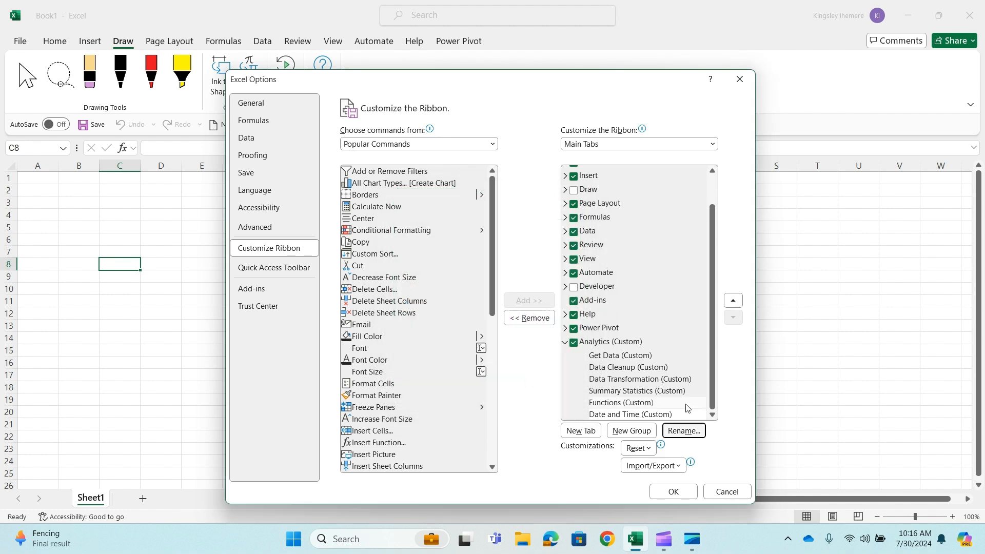
Add a custom group named Charts below Date and Time, with the column chart symbol, and apply the ribbon customization
click(635, 432)
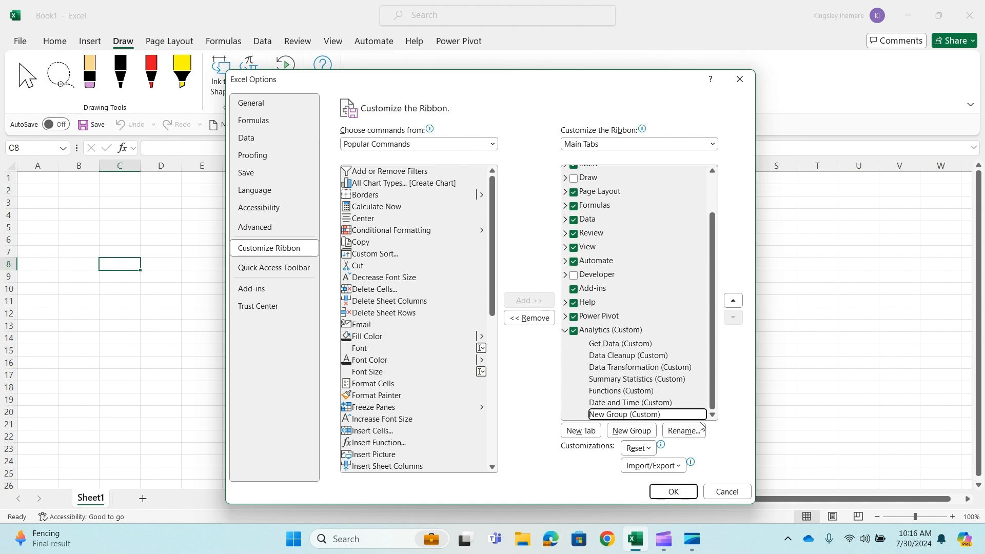
click(684, 430)
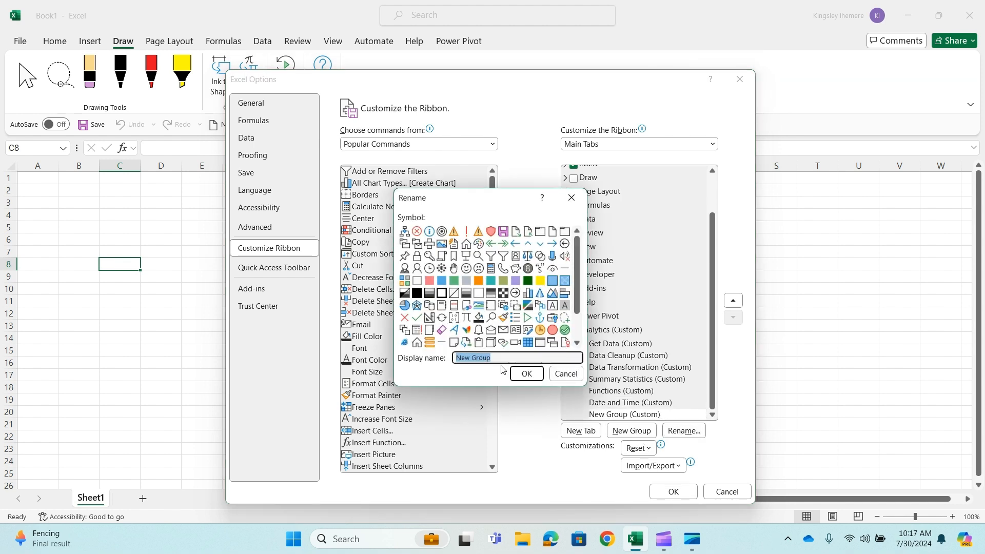
text(Charts)
key(BackSpace)
click(527, 293)
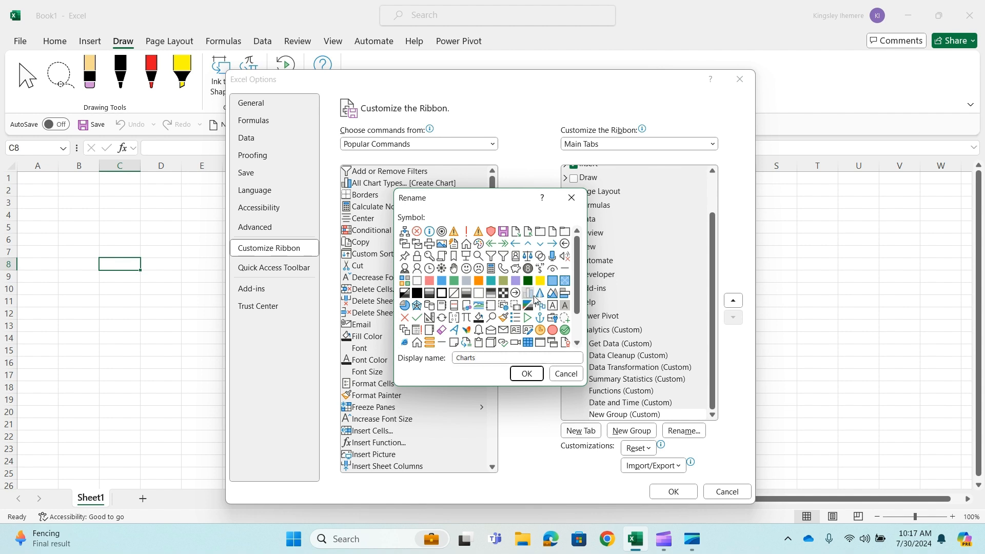
click(527, 374)
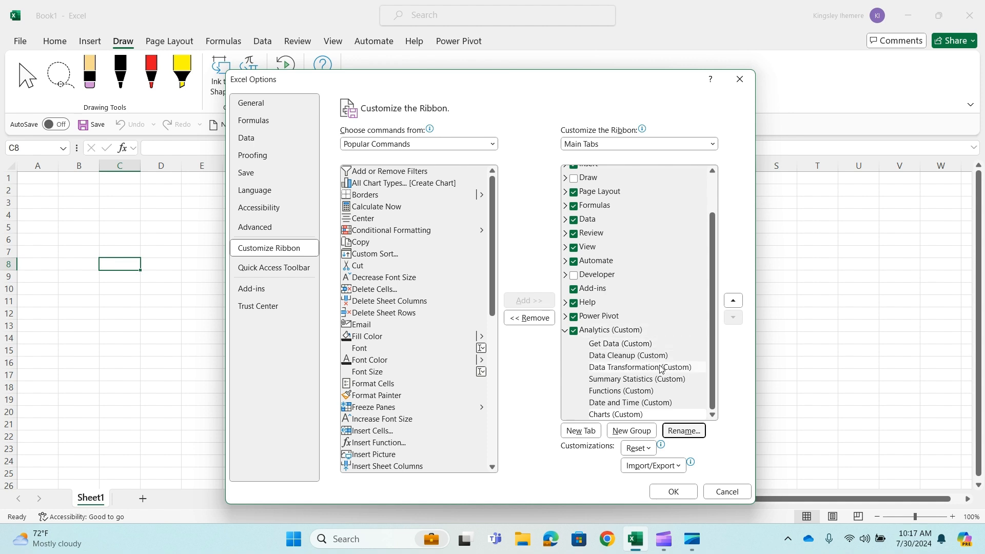
click(682, 493)
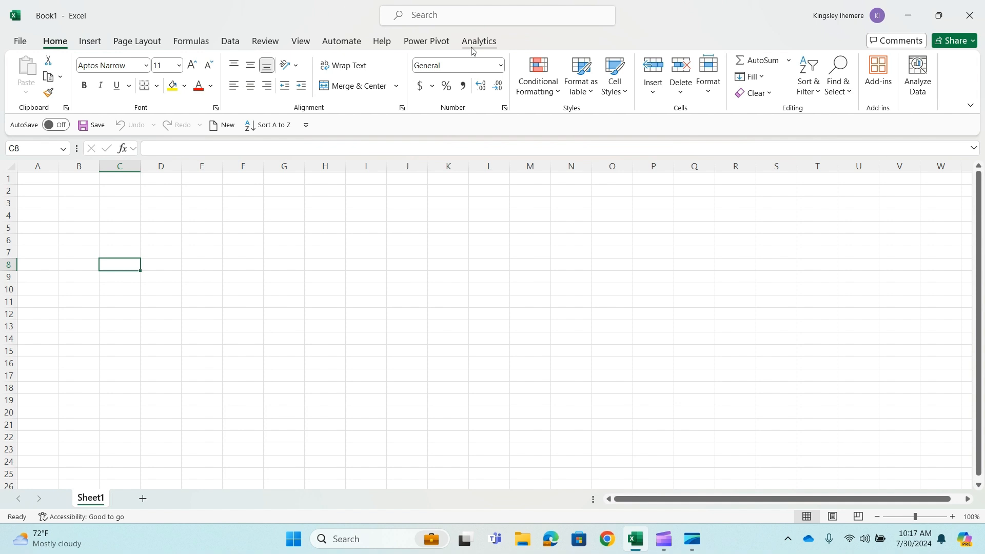
Examine the new Analytics tab on the ribbon and compare it with the Home tab's groups
click(487, 44)
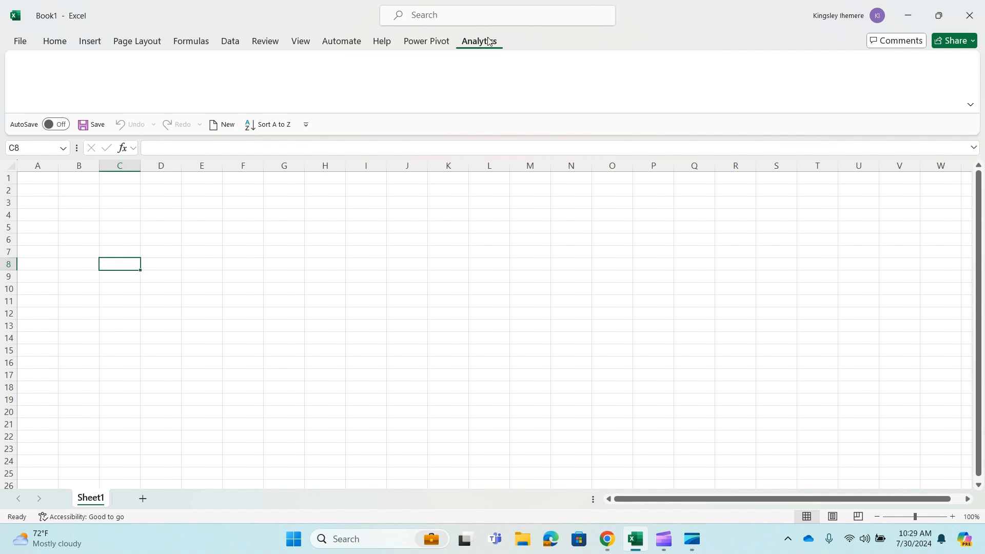
click(66, 43)
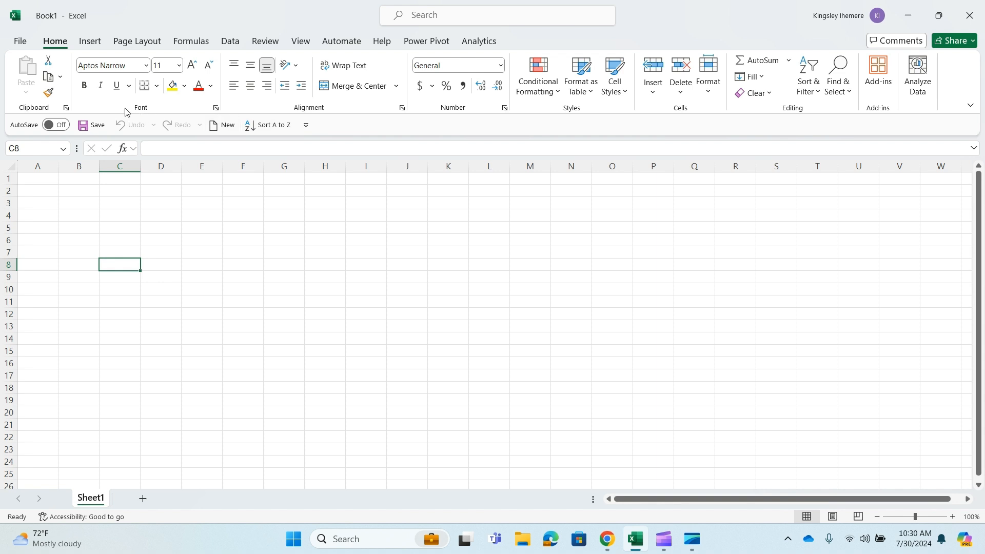
click(480, 41)
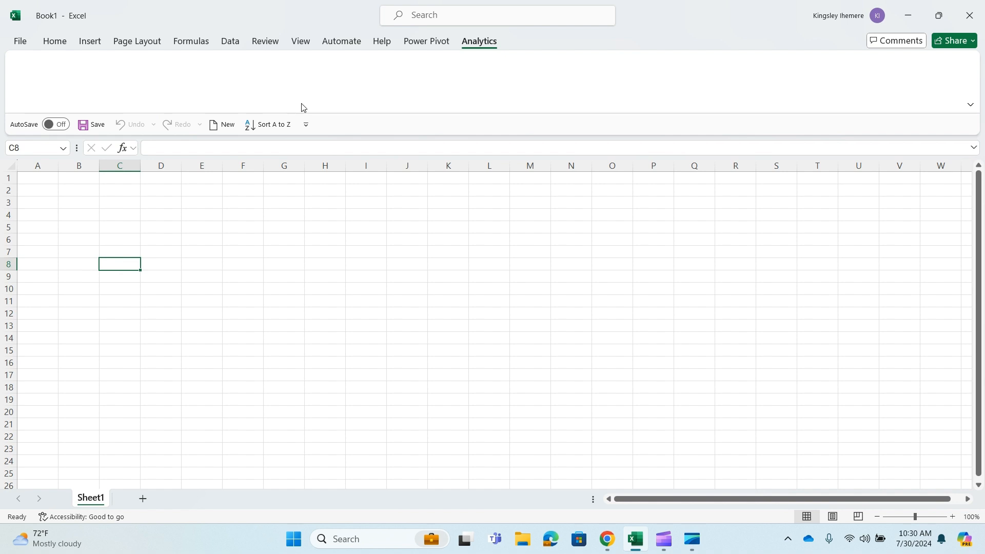
Reopen the ribbon customization options and add From Text/CSV from All Commands to the Analytics tab's Get Data group
click(16, 41)
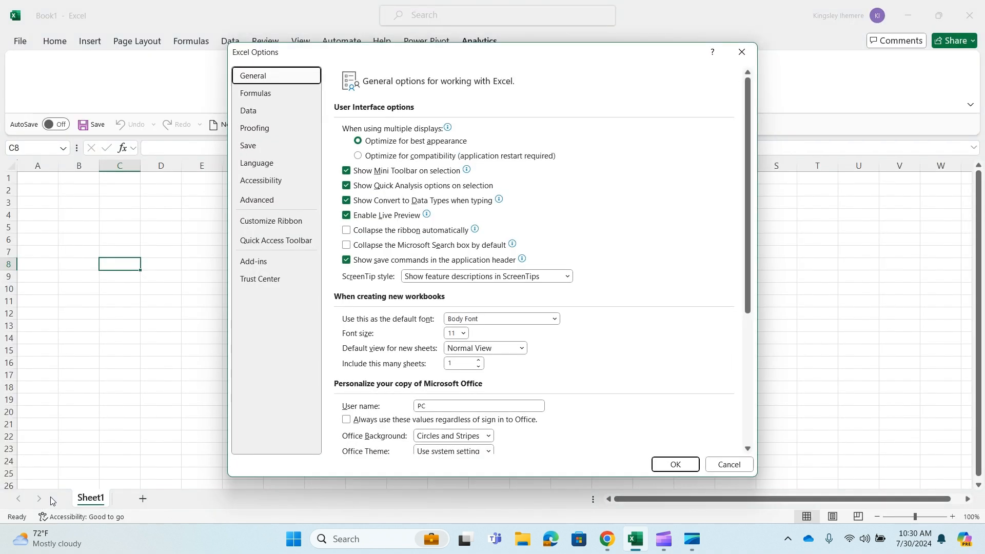
click(278, 221)
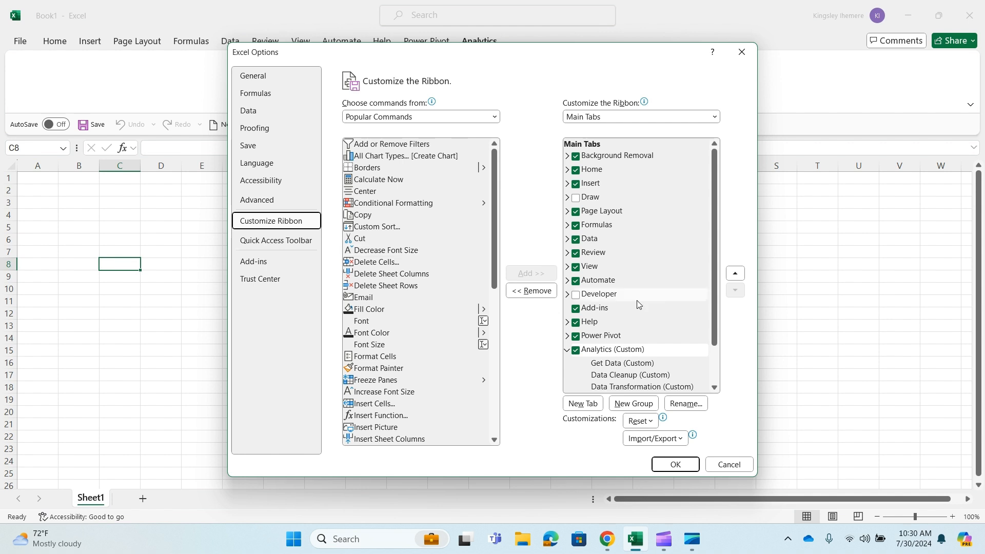
scroll(636, 301, down, 2)
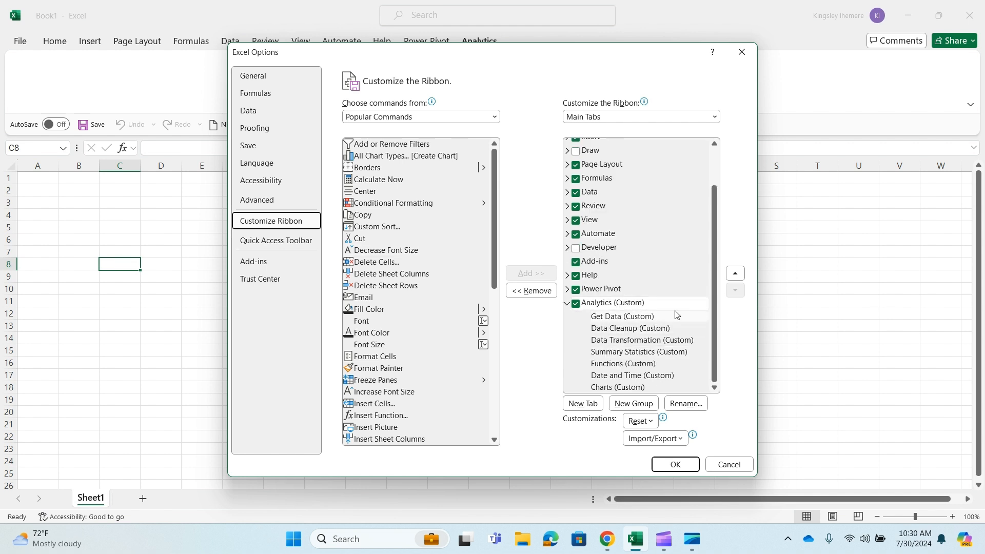
click(655, 320)
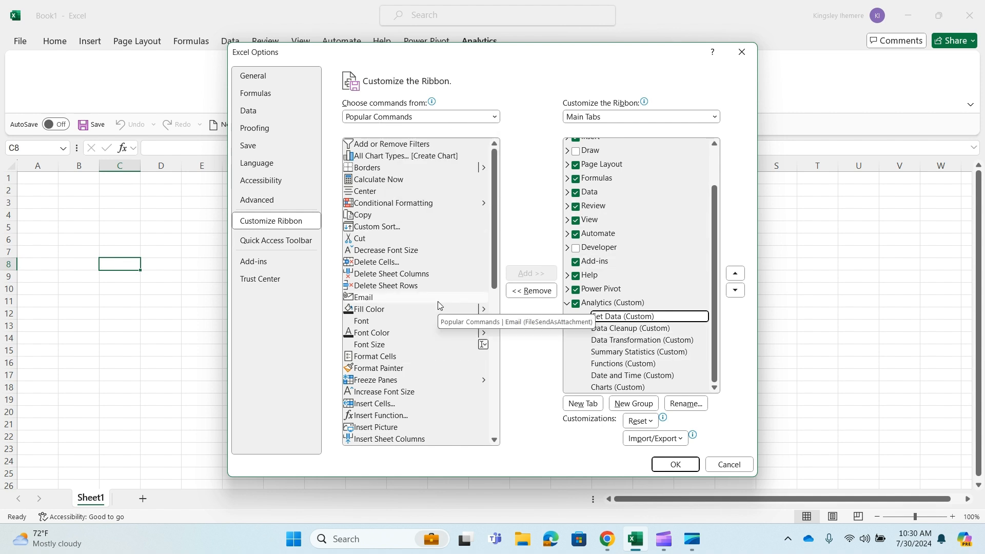
scroll(438, 306, down, 1)
scroll(438, 306, up, 1)
click(495, 115)
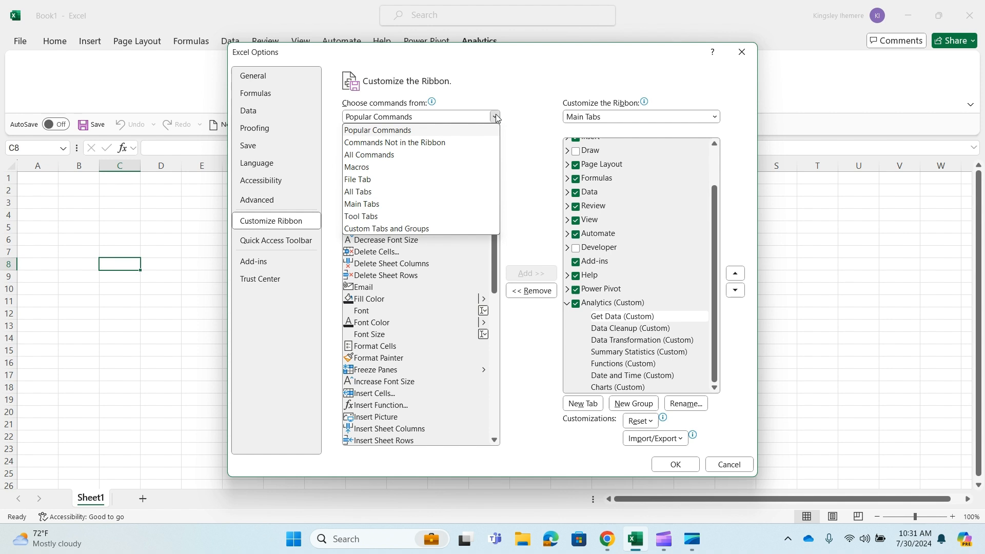
click(467, 155)
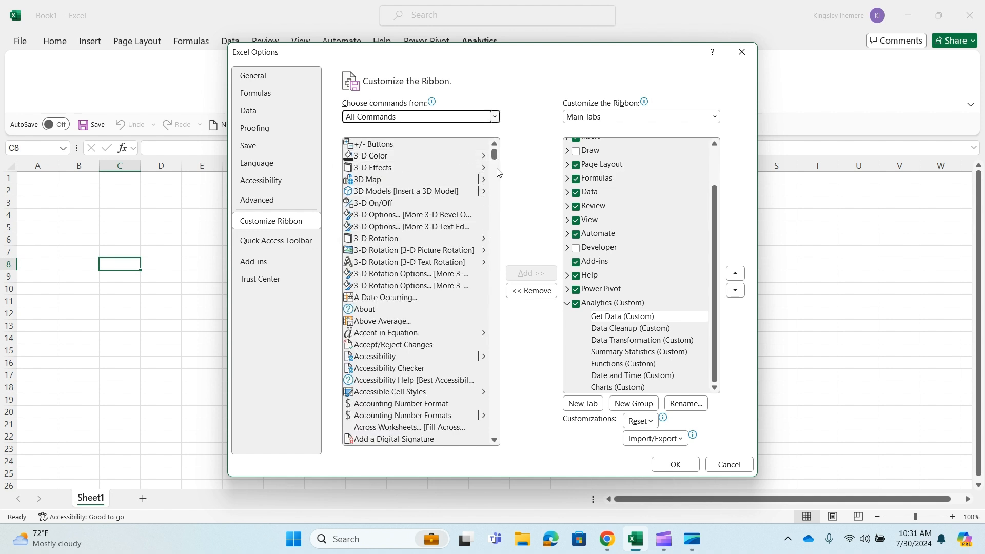
drag(495, 156, 495, 256)
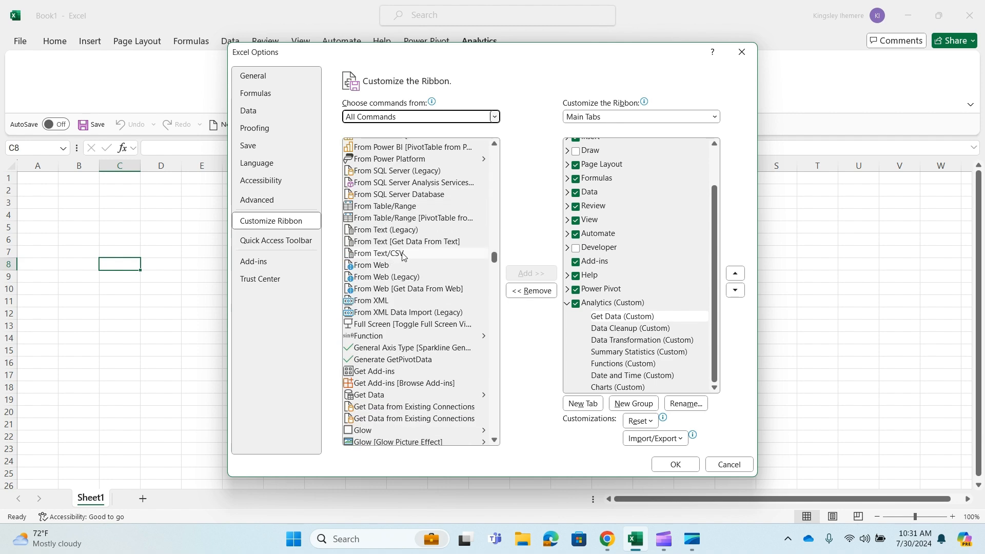
click(402, 255)
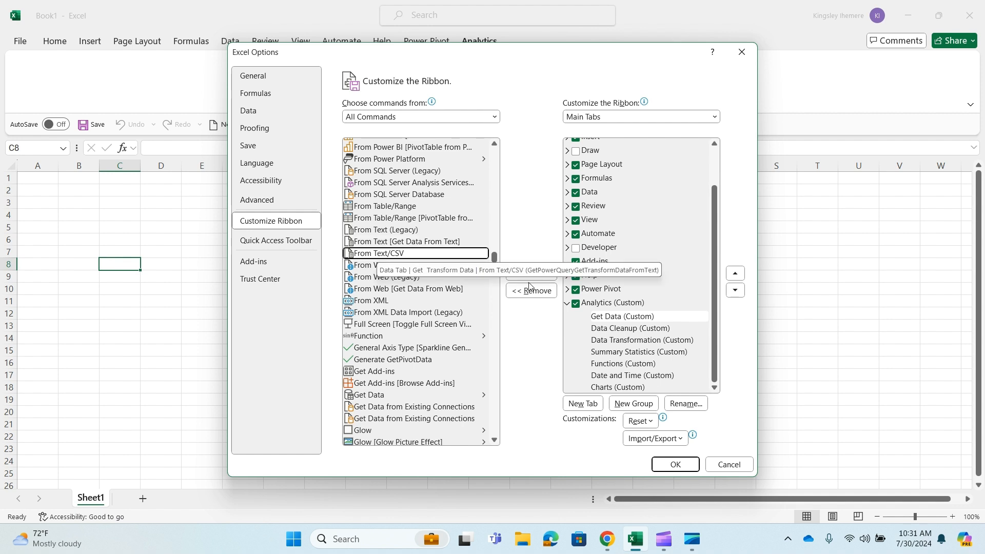
click(658, 317)
key(alt+a)
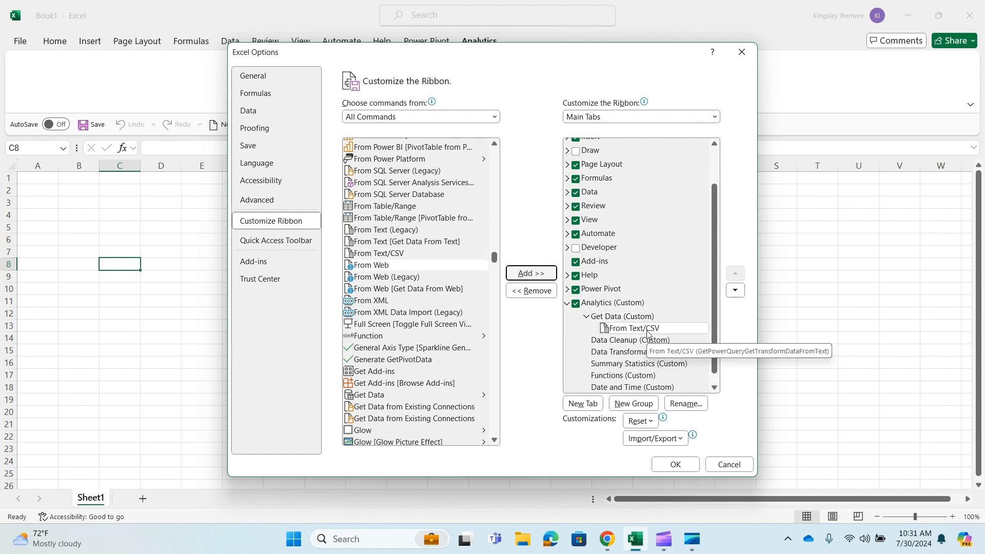
Add the Get Data variants of From Web and From Access to the Get Data group
click(395, 292)
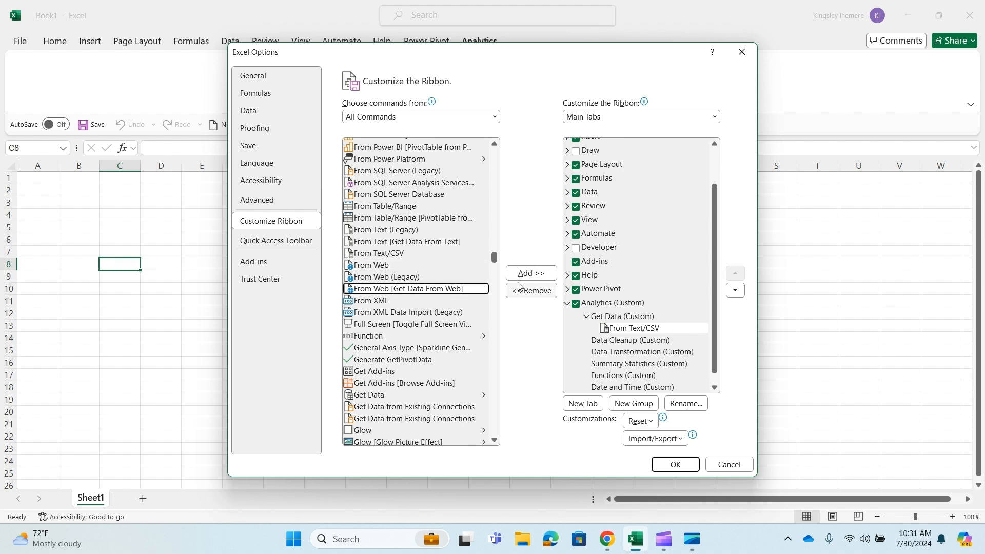
click(531, 273)
click(440, 302)
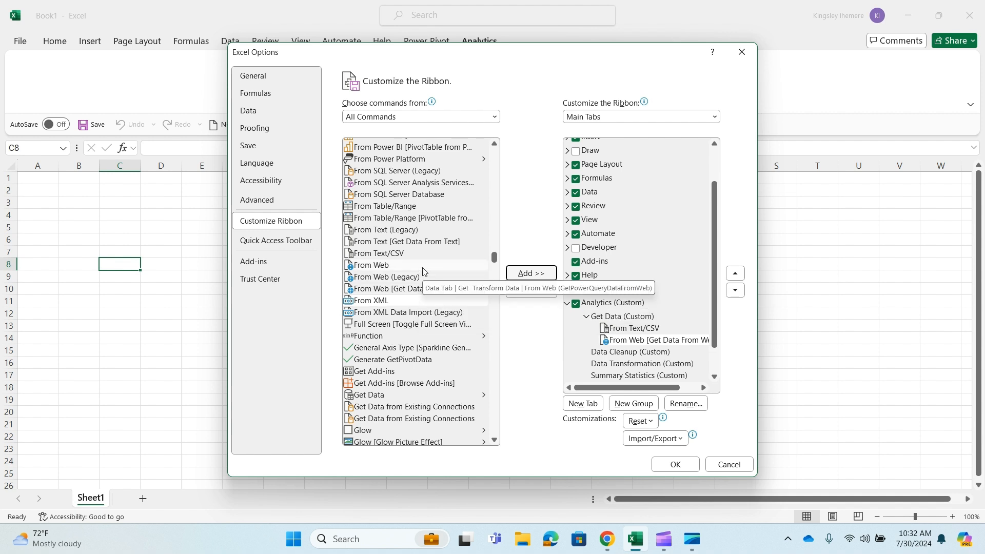
scroll(423, 271, up, 8)
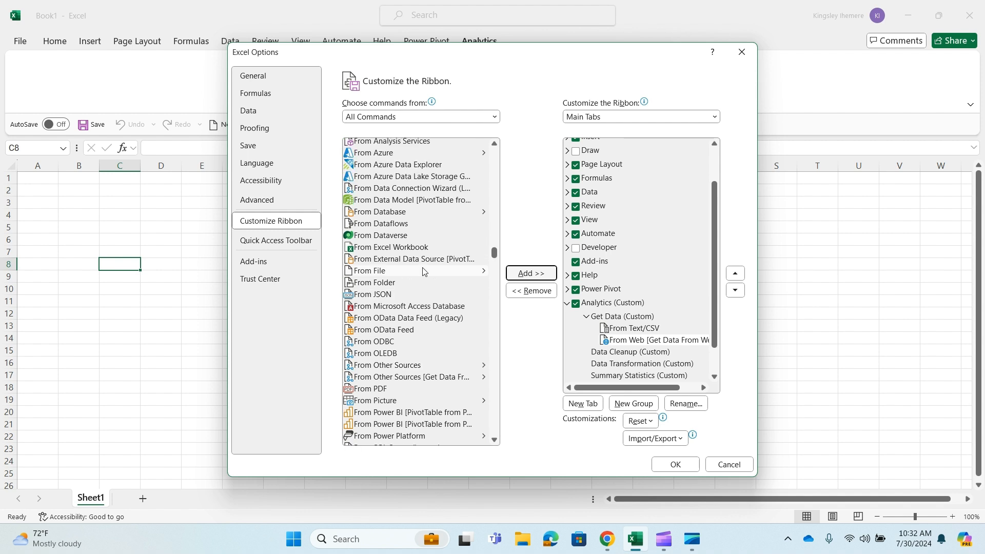
scroll(423, 270, up, 3)
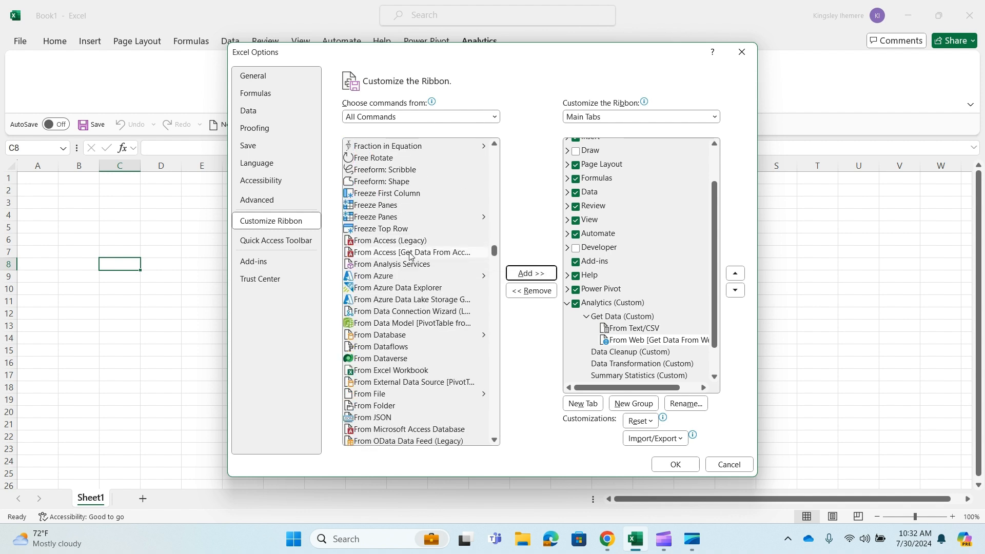
click(410, 253)
click(531, 273)
Add From Database and From SQL Server Database to the Get Data group and apply the ribbon changes
scroll(441, 286, down, 1)
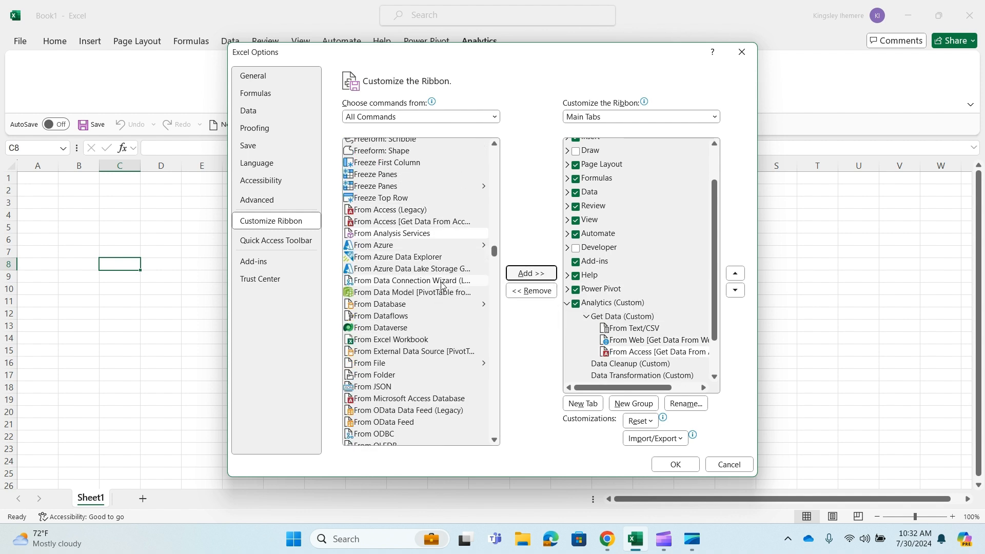
click(423, 305)
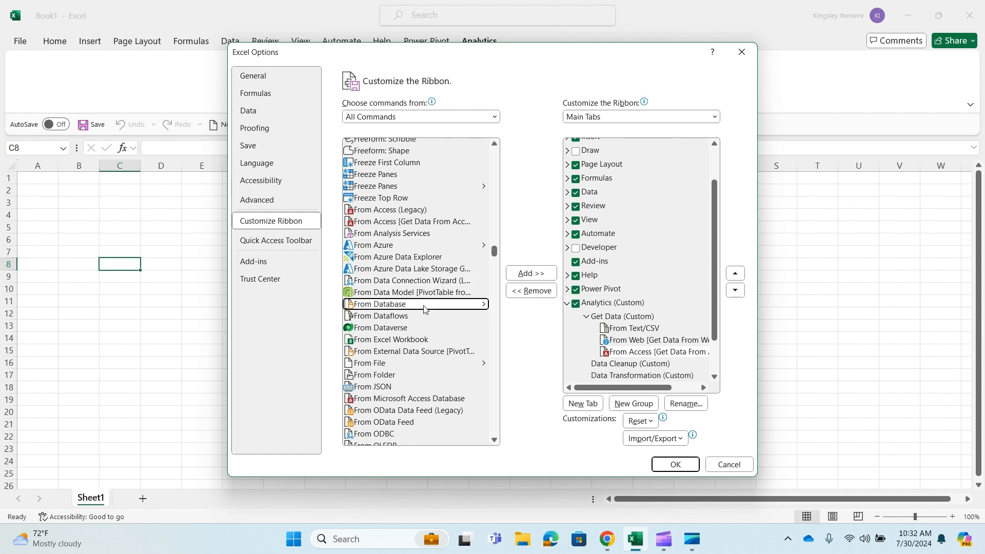
click(532, 273)
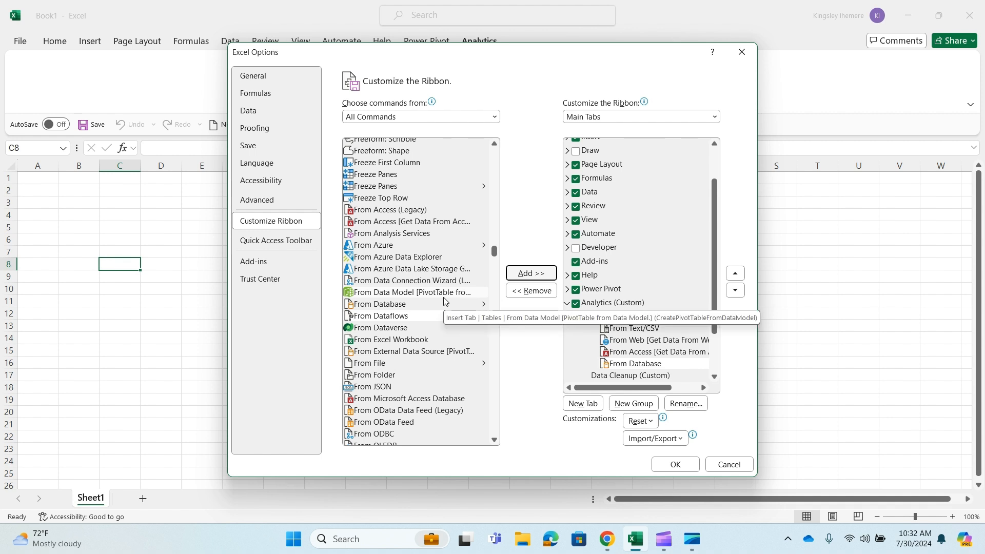
scroll(410, 308, down, 4)
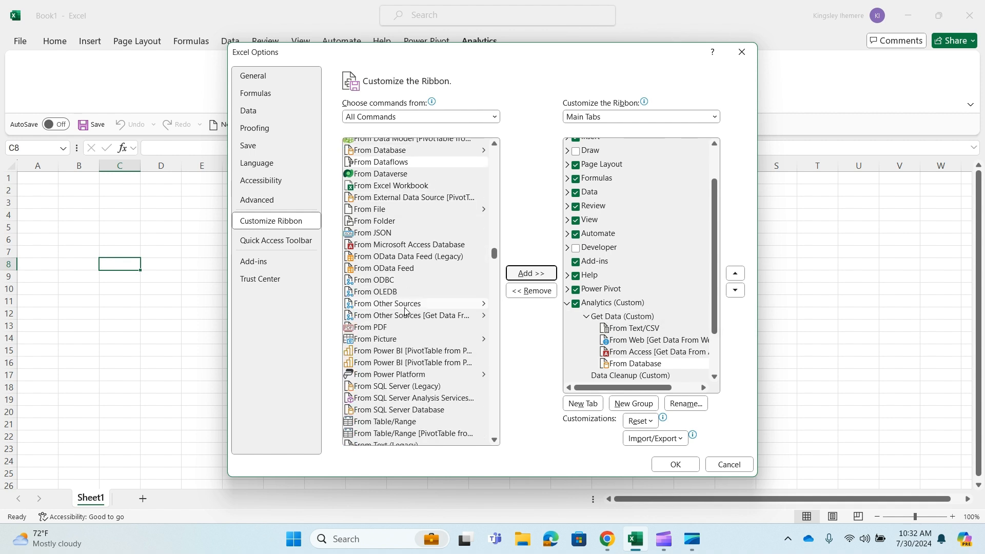
scroll(405, 311, down, 1)
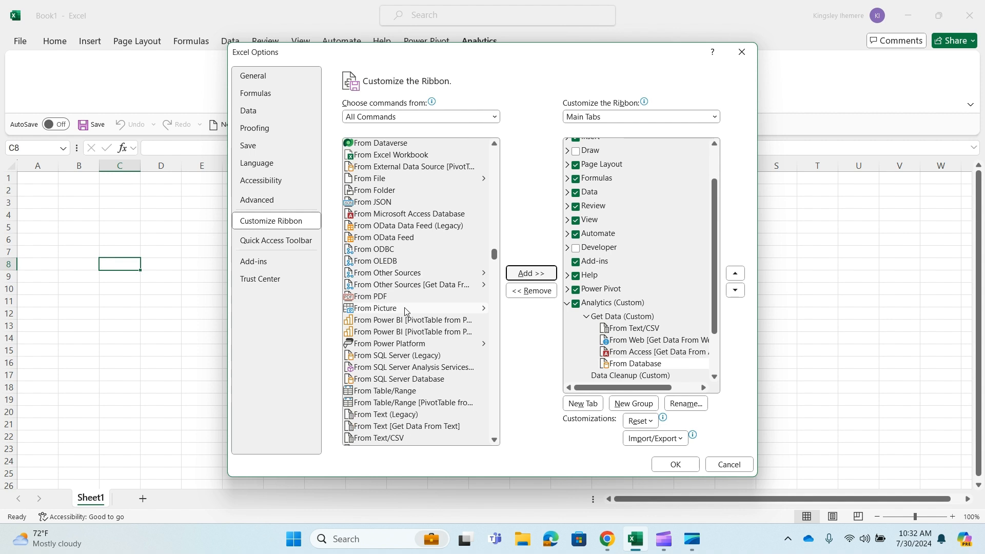
scroll(405, 307, down, 2)
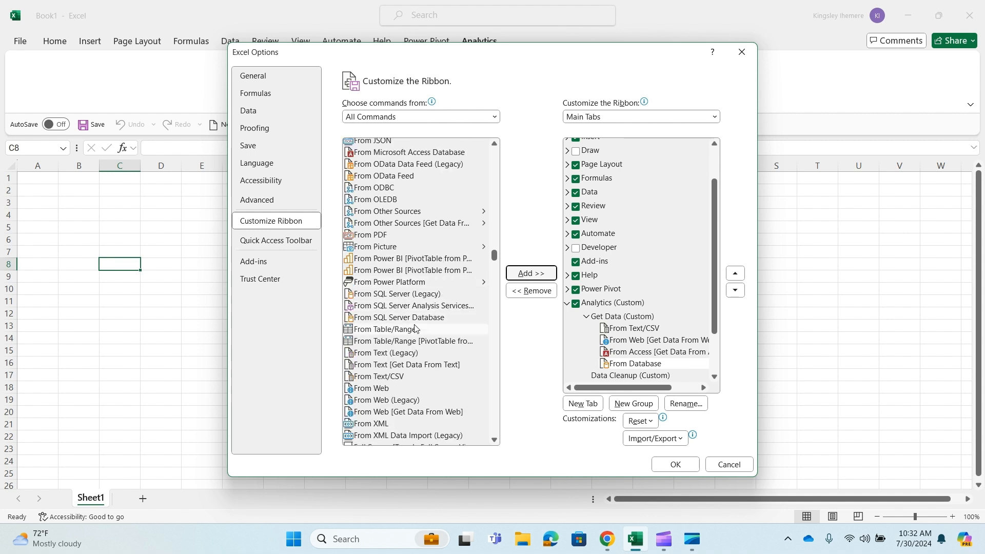
click(379, 319)
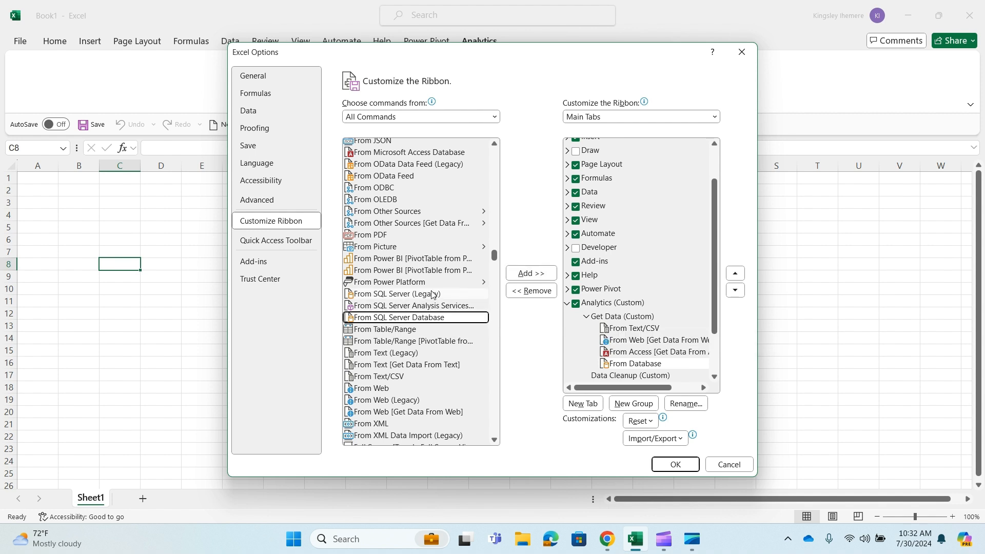
click(531, 273)
scroll(631, 257, down, 2)
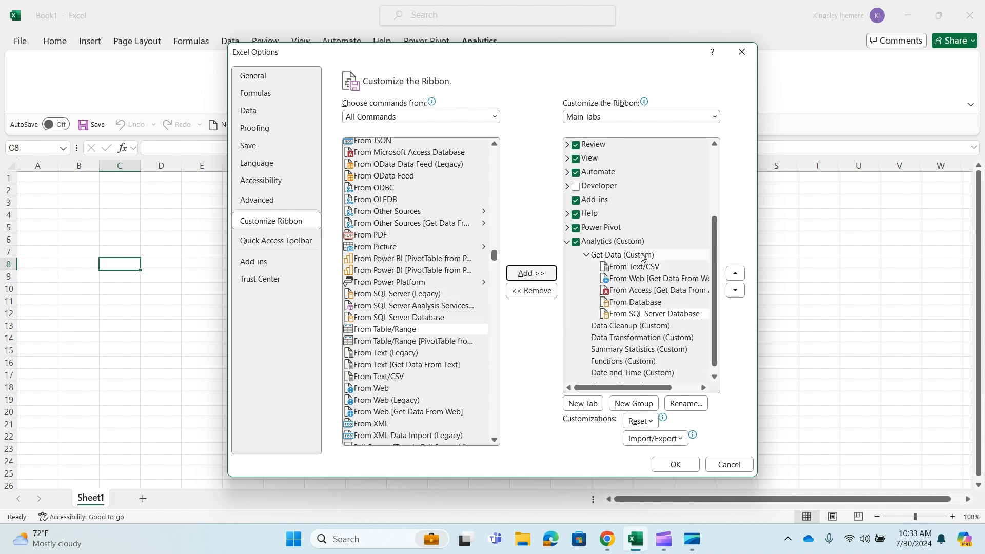
click(675, 465)
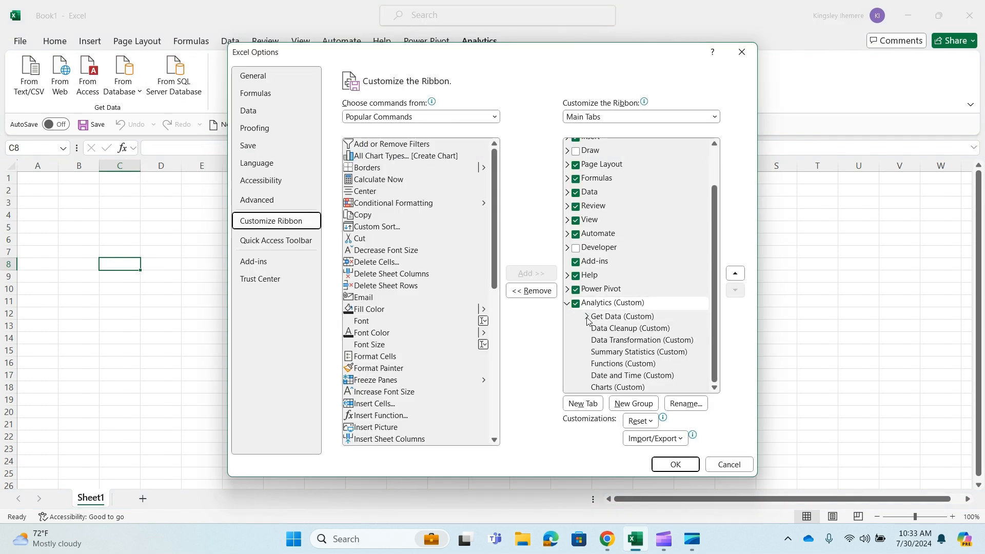
Add Remove Duplicates from All Commands to the Analytics tab's Data Cleanup group
click(611, 332)
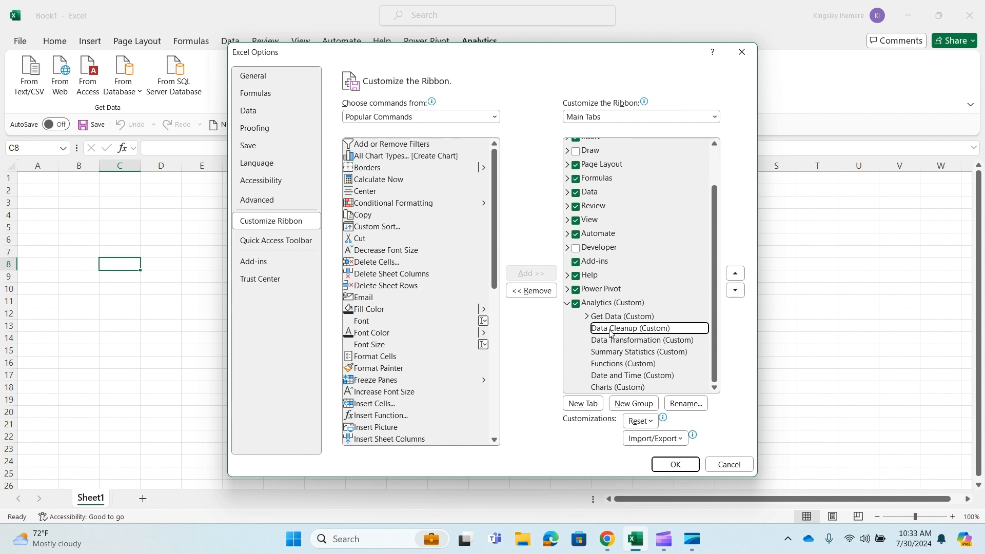
click(494, 116)
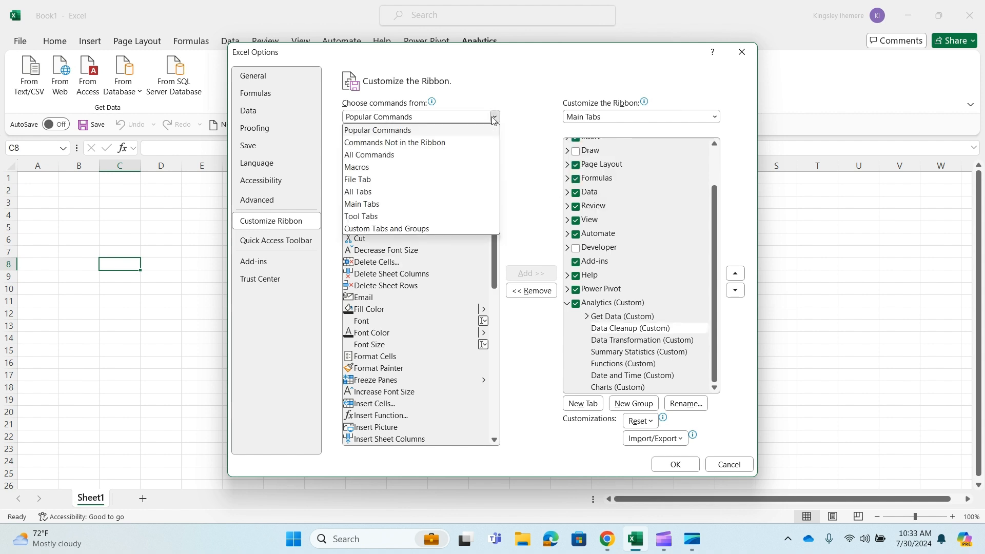
click(429, 157)
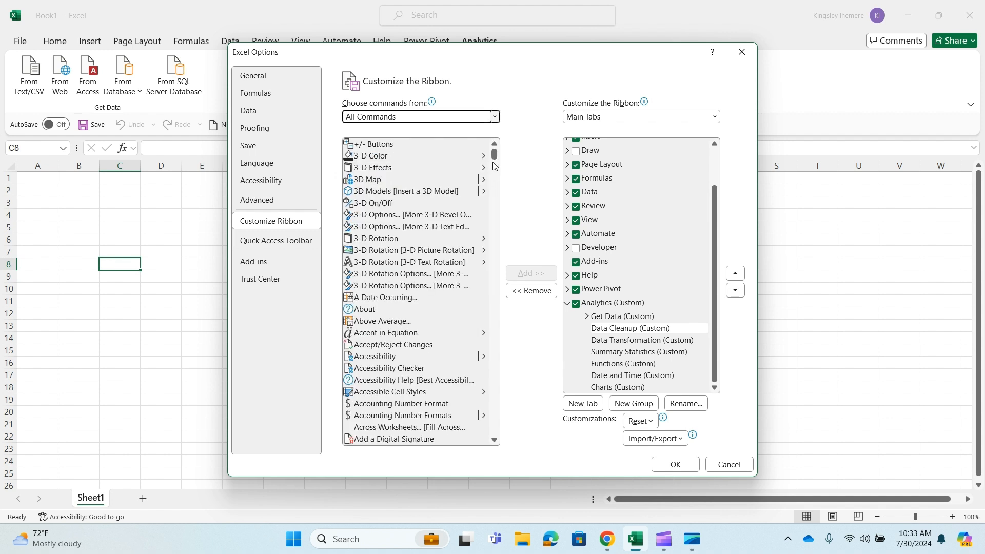
mouse_move(495, 154)
mouse_down()
mouse_move(505, 254)
mouse_move(411, 361)
mouse_up()
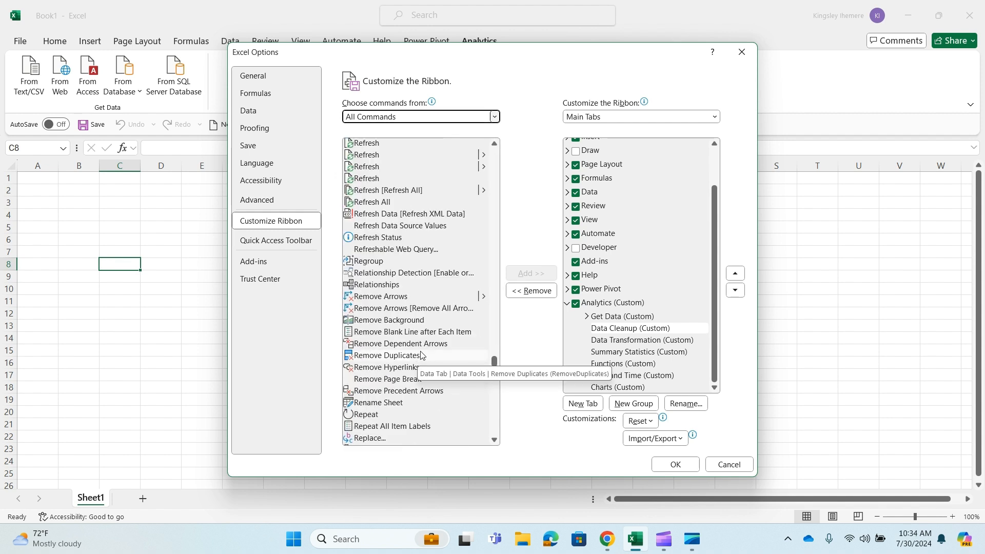
click(411, 357)
click(531, 274)
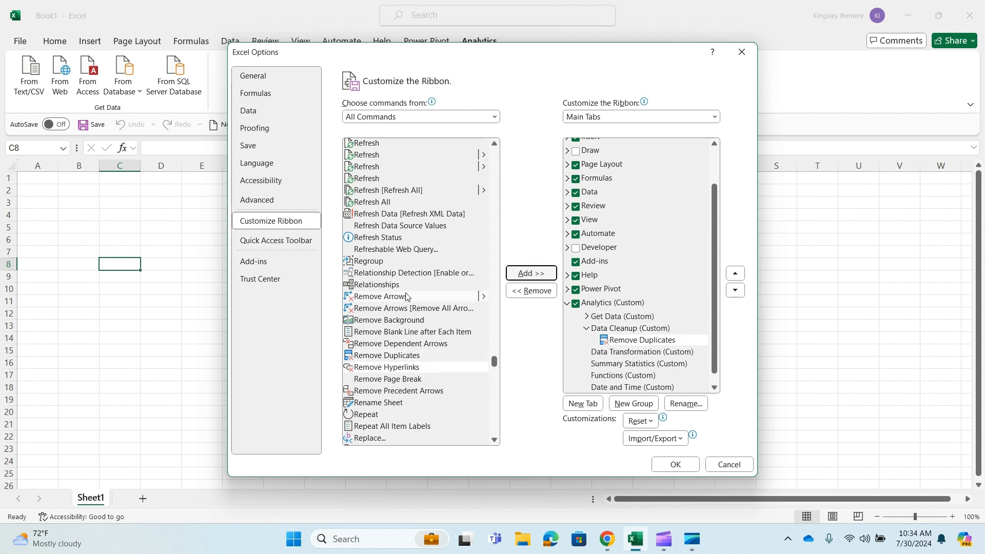
Add the Text that Contains command to the Data Cleanup group
scroll(497, 367, down, 2)
drag(496, 366, 495, 411)
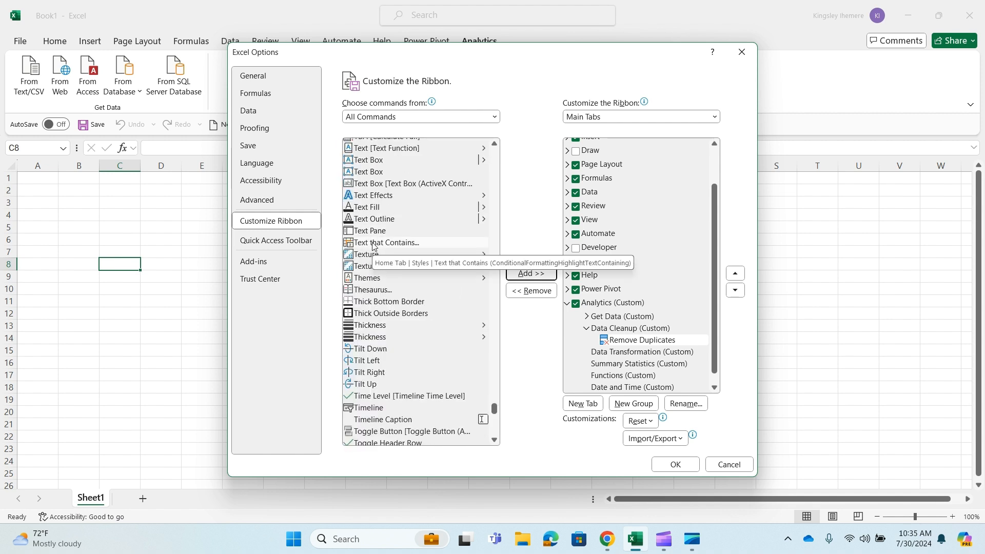
click(431, 243)
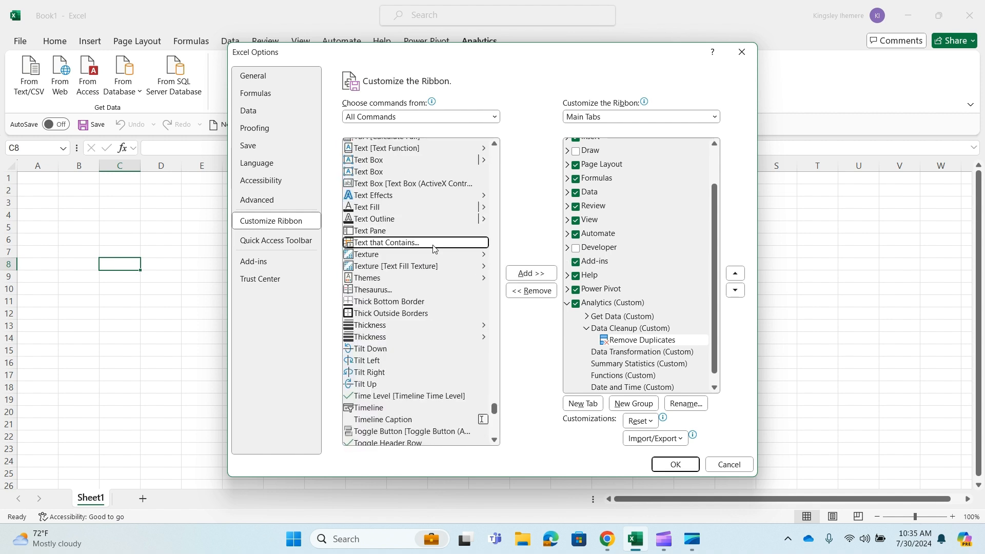
click(530, 274)
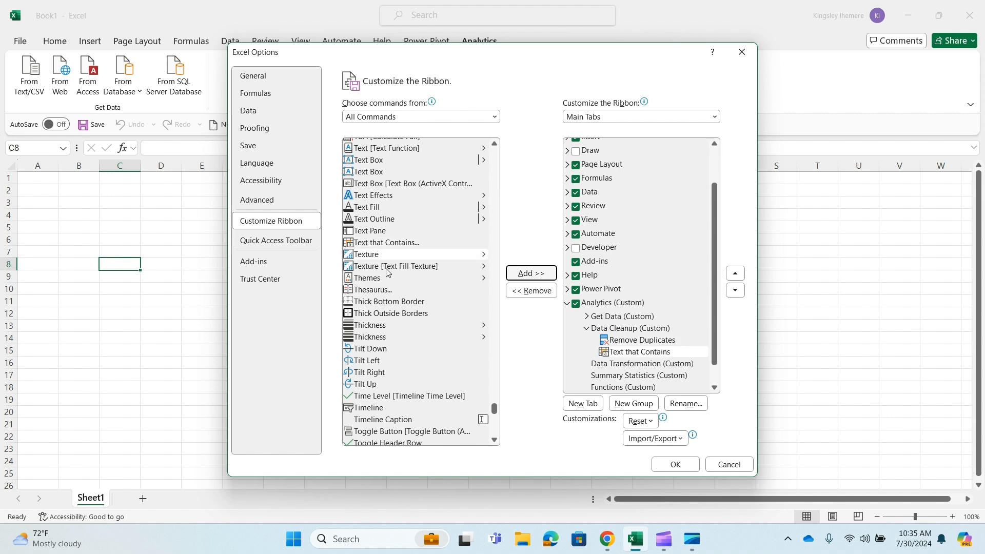
Add the Find & Select command to the Data Cleanup group
scroll(399, 249, up, 1)
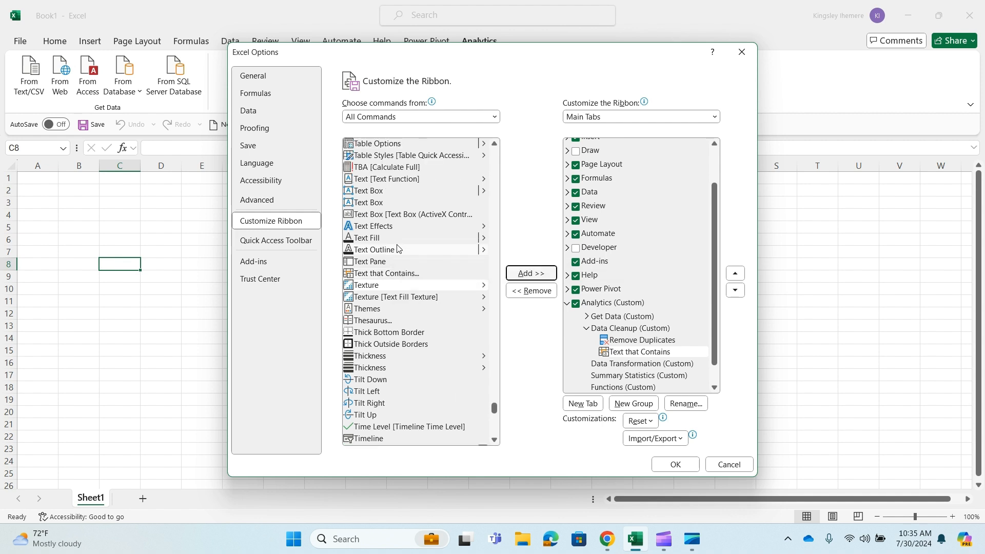
scroll(410, 241, up, 2)
scroll(415, 263, down, 1)
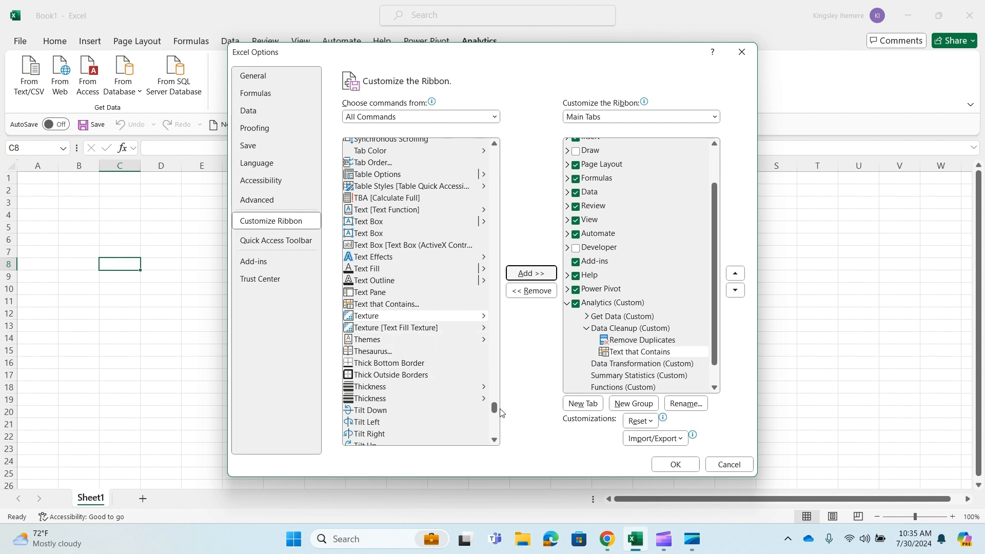
drag(495, 408, 500, 246)
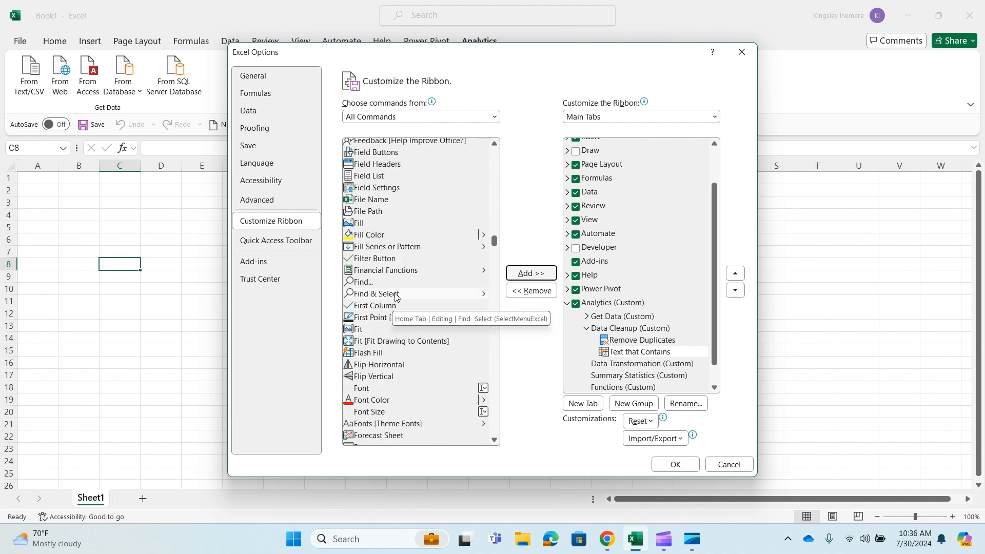
click(411, 293)
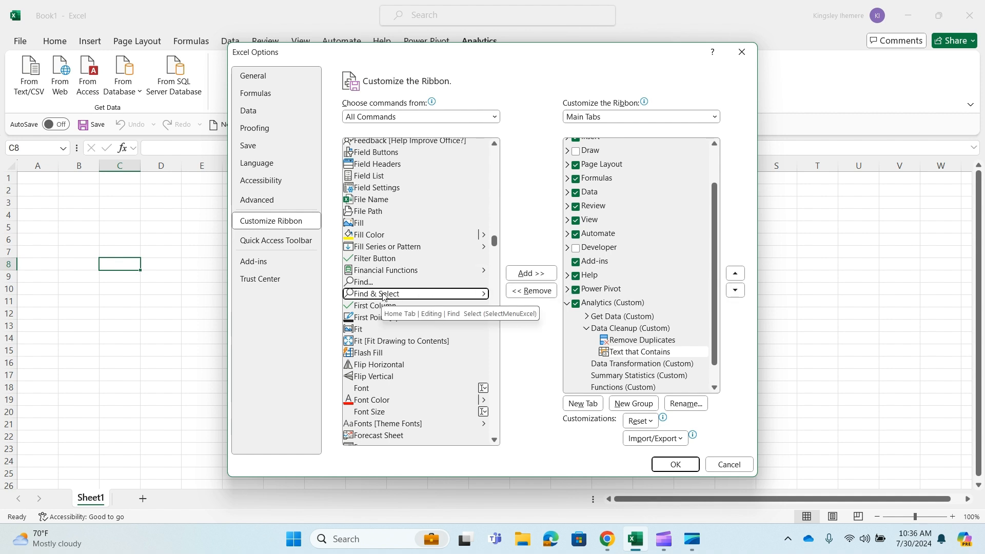
click(531, 273)
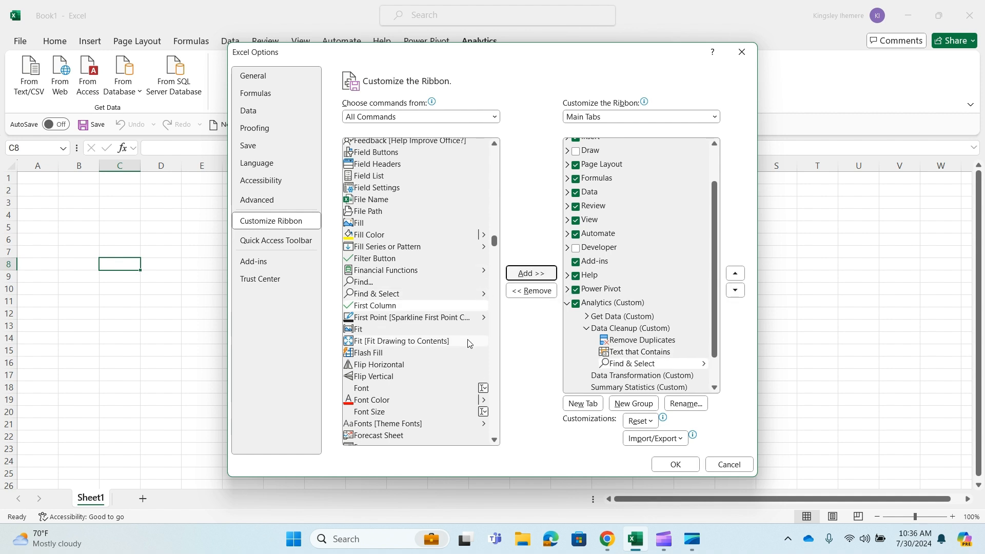
Add the Data Validation command that has a split menu to the Data Cleanup group
scroll(461, 331, down, 1)
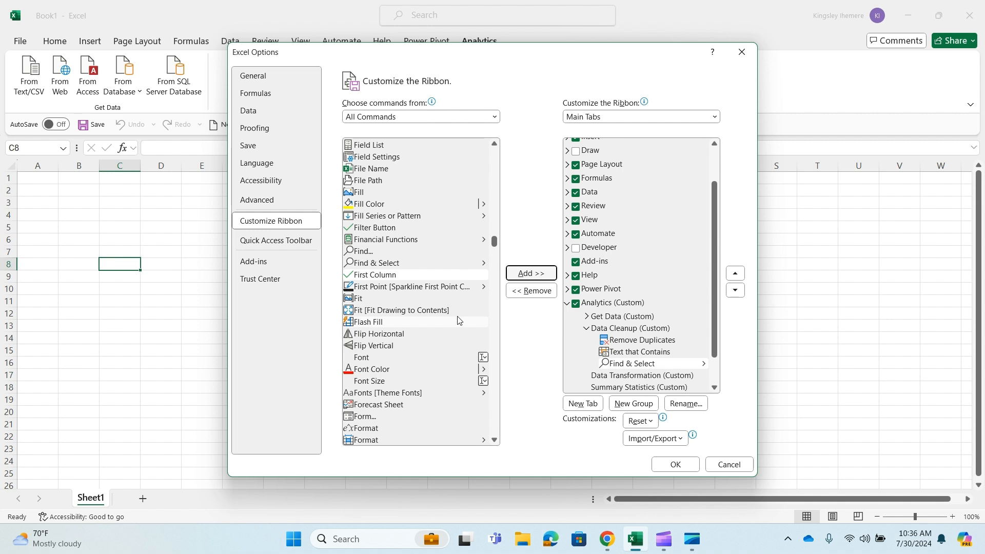
scroll(495, 246, up, 1)
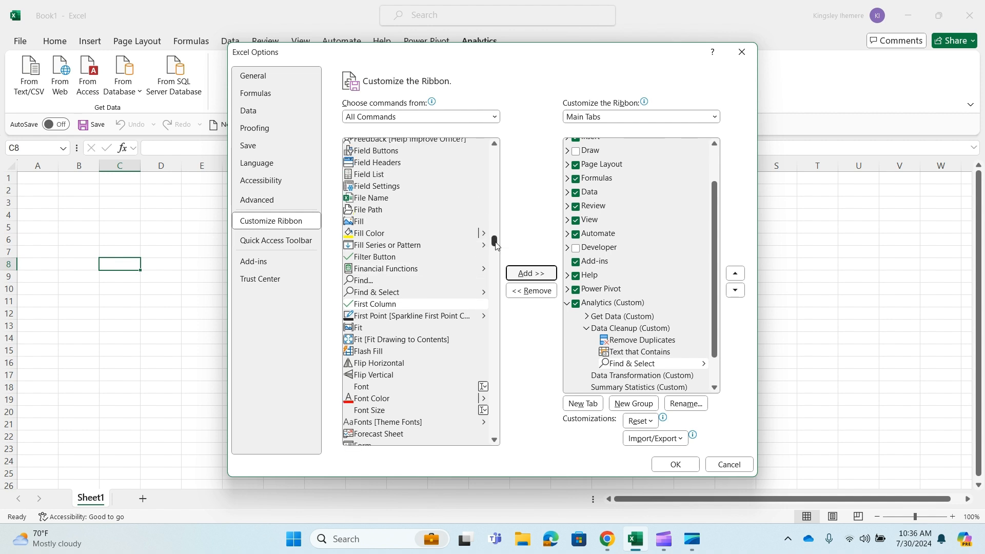
scroll(496, 245, up, 10)
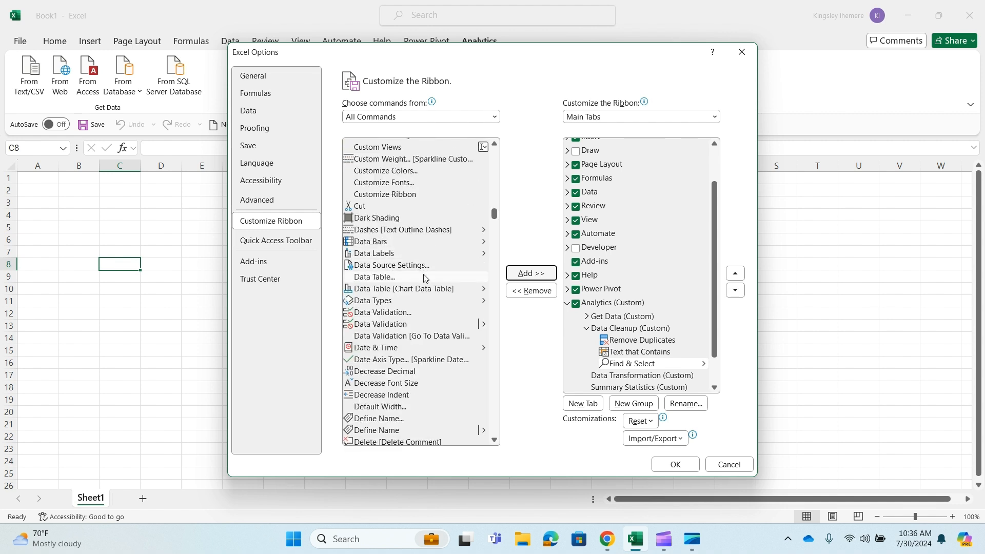
click(387, 325)
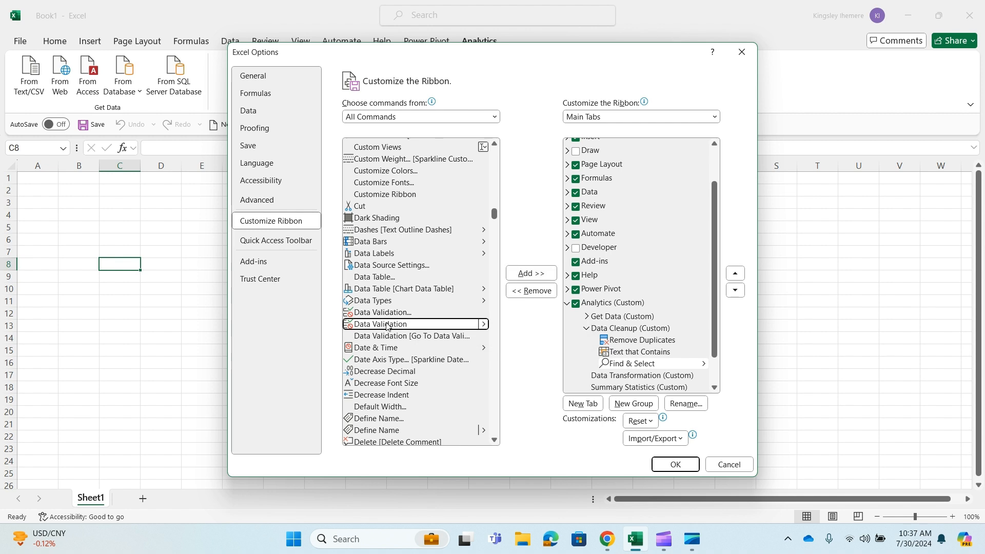
click(539, 278)
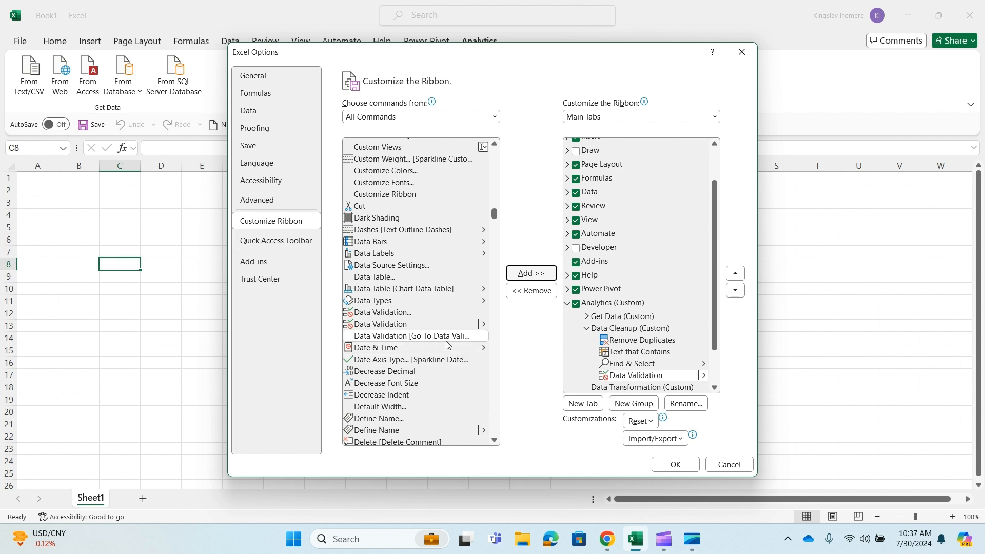
Collapse the Data Cleanup group and add the PivotTable command to the Data Transformation group
scroll(448, 345, down, 20)
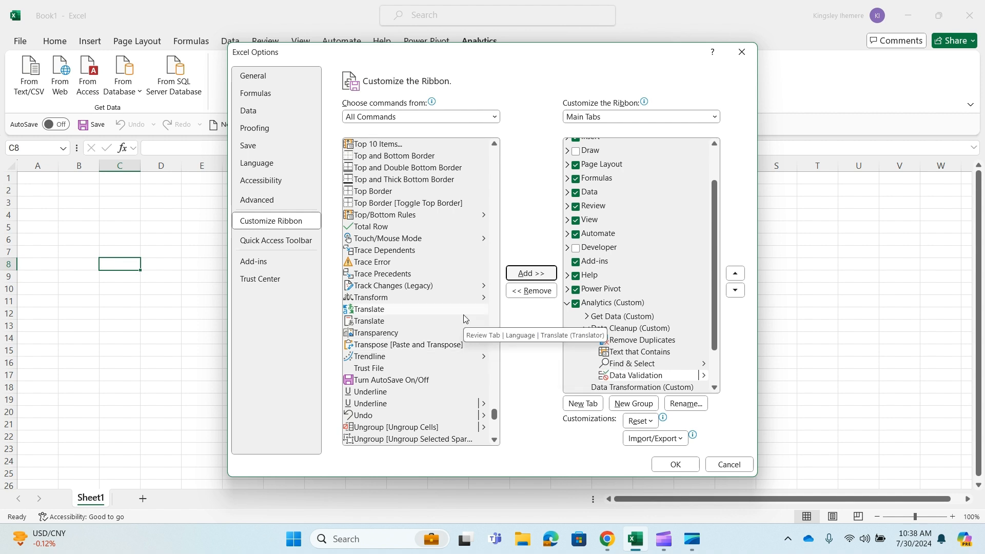
scroll(638, 328, down, 3)
click(586, 281)
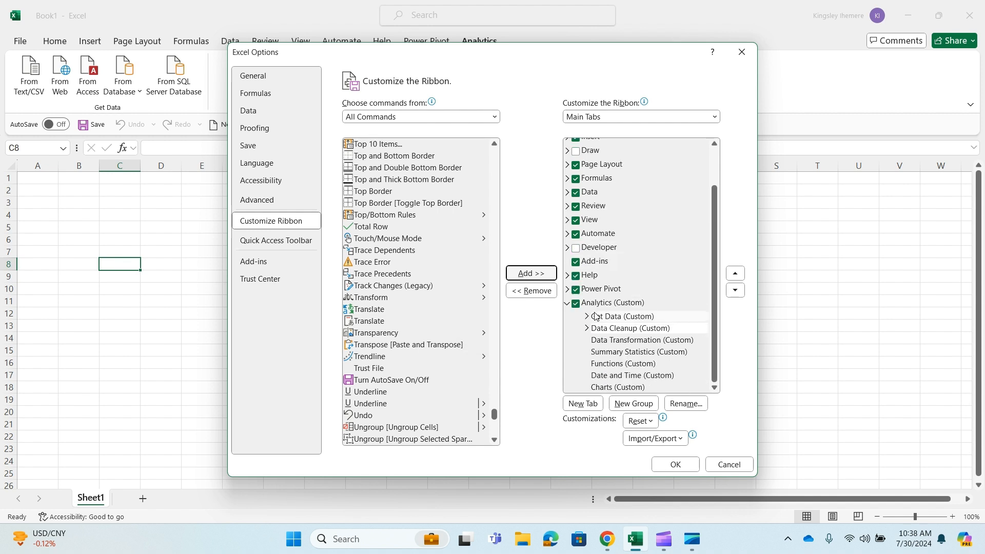
click(631, 340)
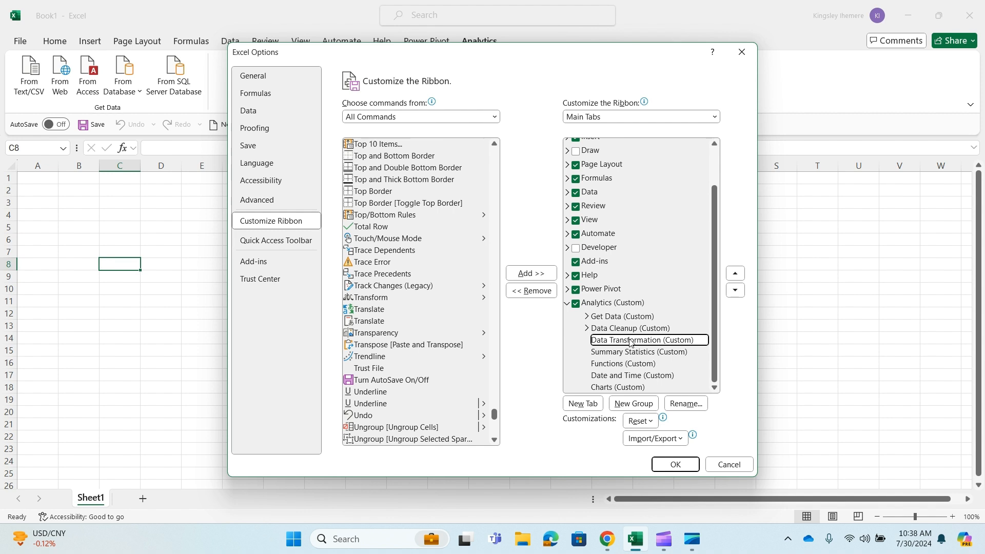
scroll(380, 297, up, 15)
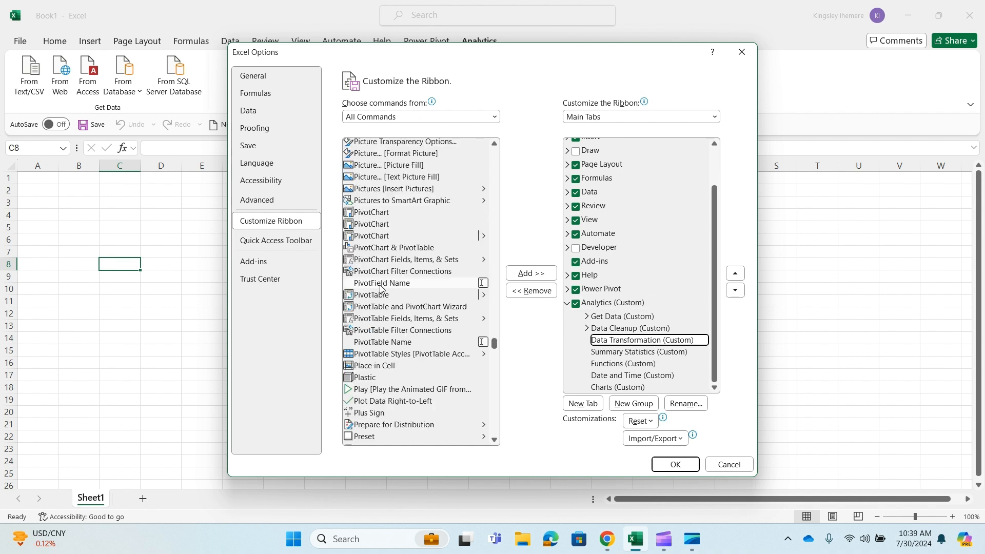
click(380, 296)
click(537, 274)
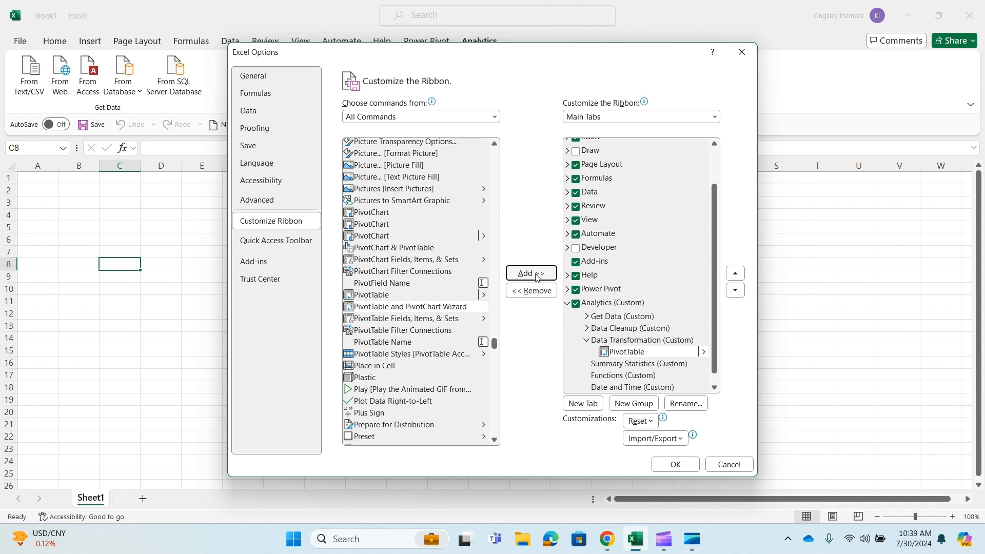
Add Group [Group Cells] and Group [Group Objects] to the Data Transformation group
click(359, 285)
click(542, 269)
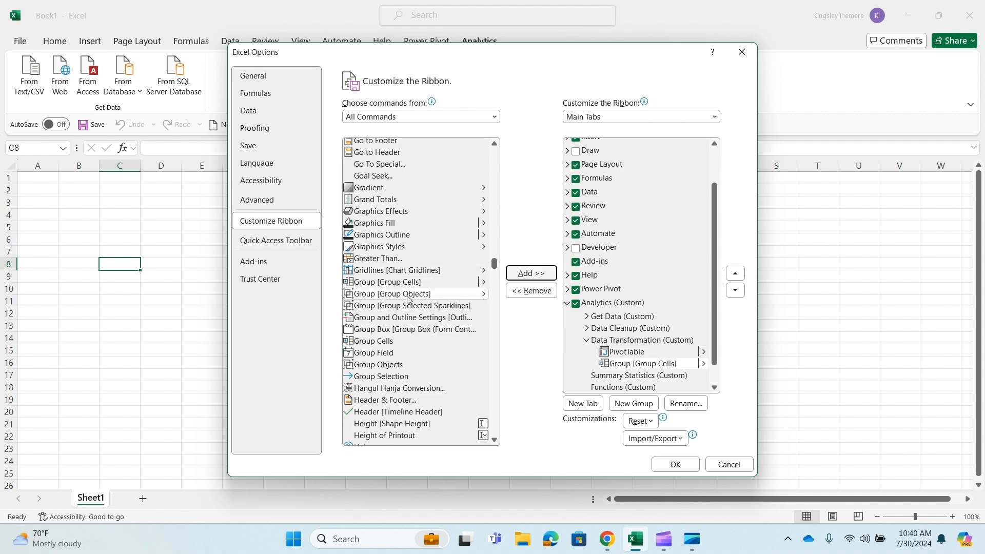
double_click(409, 299)
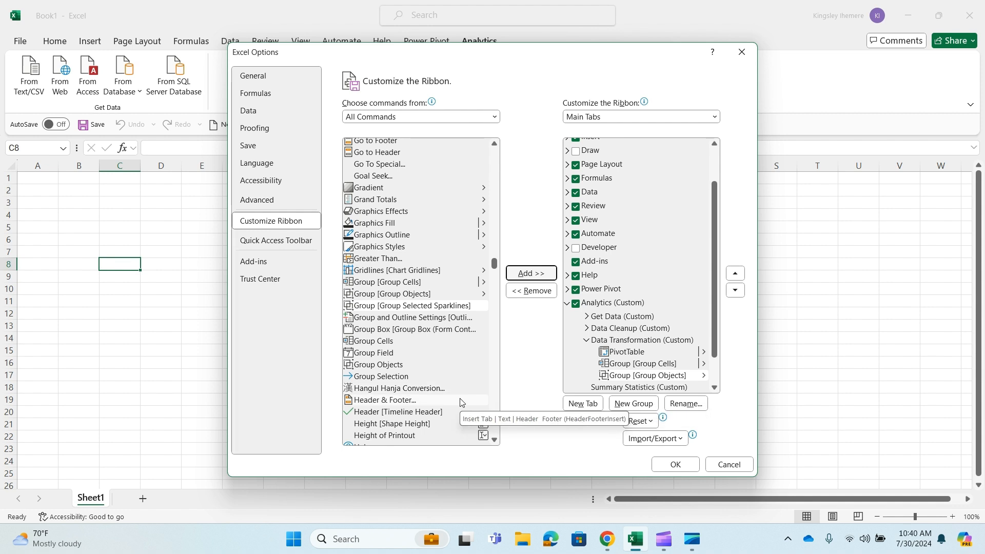
Add the Filter Button command to the Data Transformation group
scroll(413, 291, up, 4)
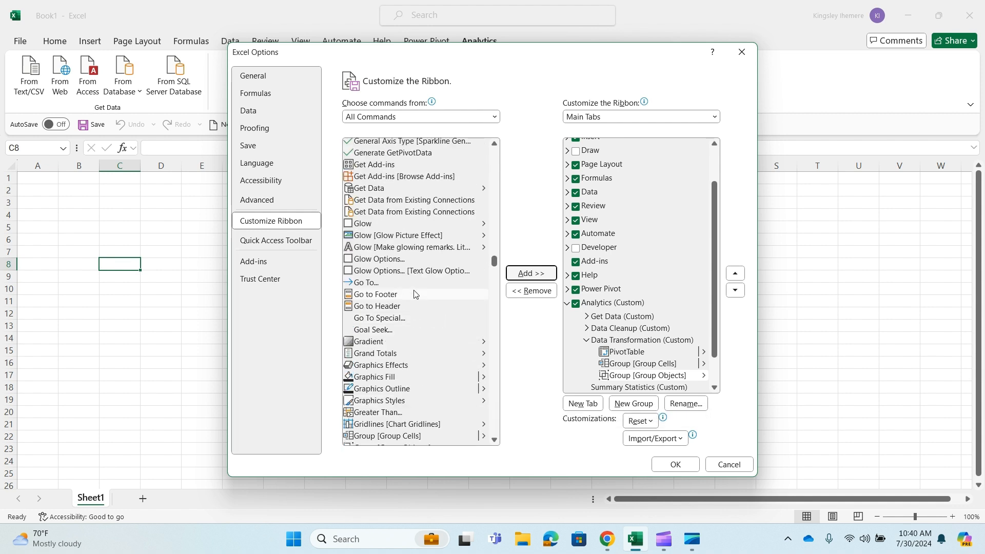
scroll(413, 290, up, 4)
scroll(414, 290, up, 10)
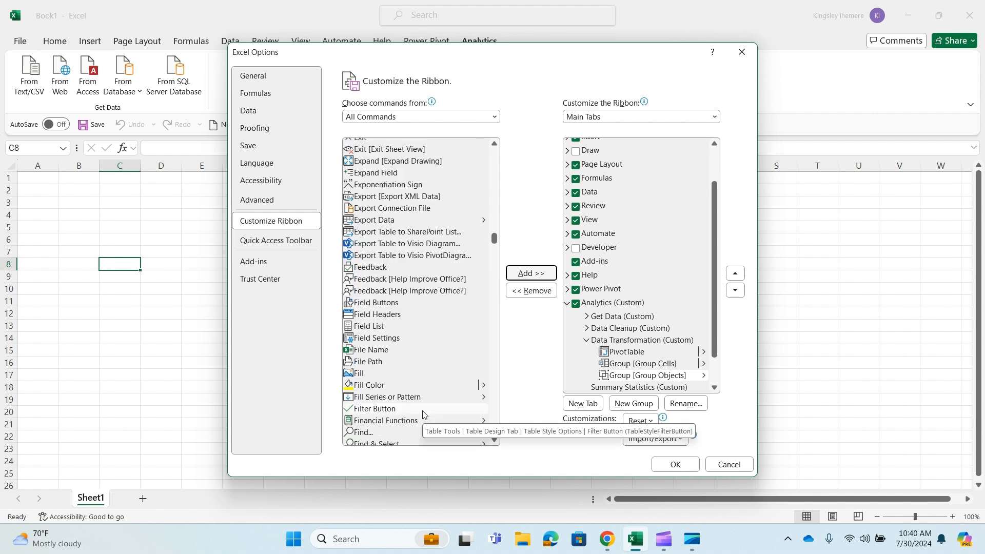
click(424, 415)
click(537, 274)
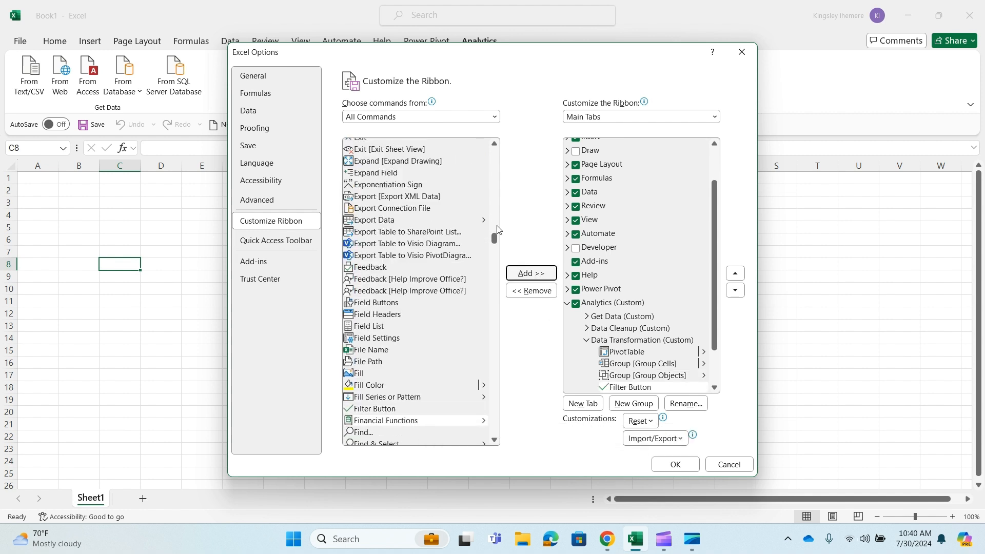
Add the first of the two Sort... commands to the Data Transformation group
drag(493, 236, 493, 240)
click(451, 260)
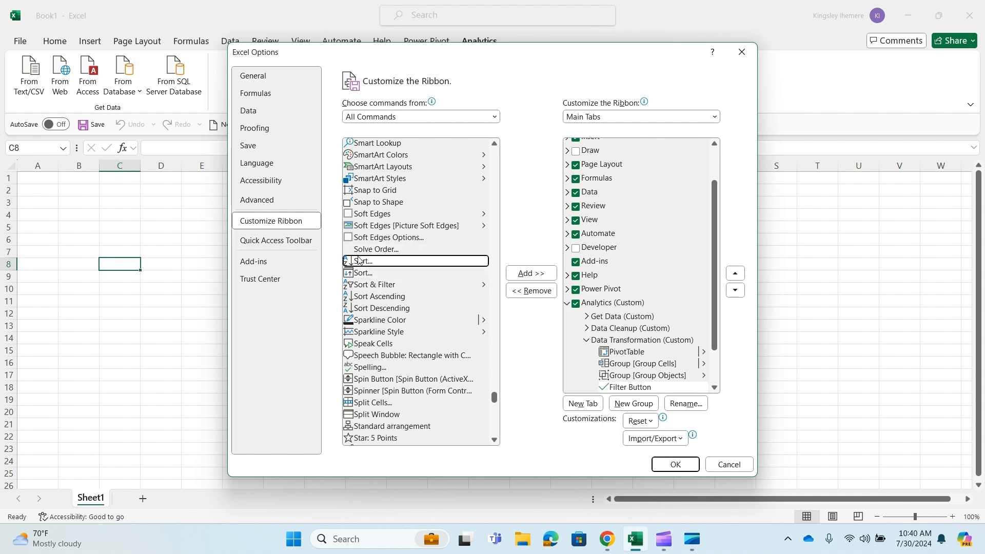
key(alt+a)
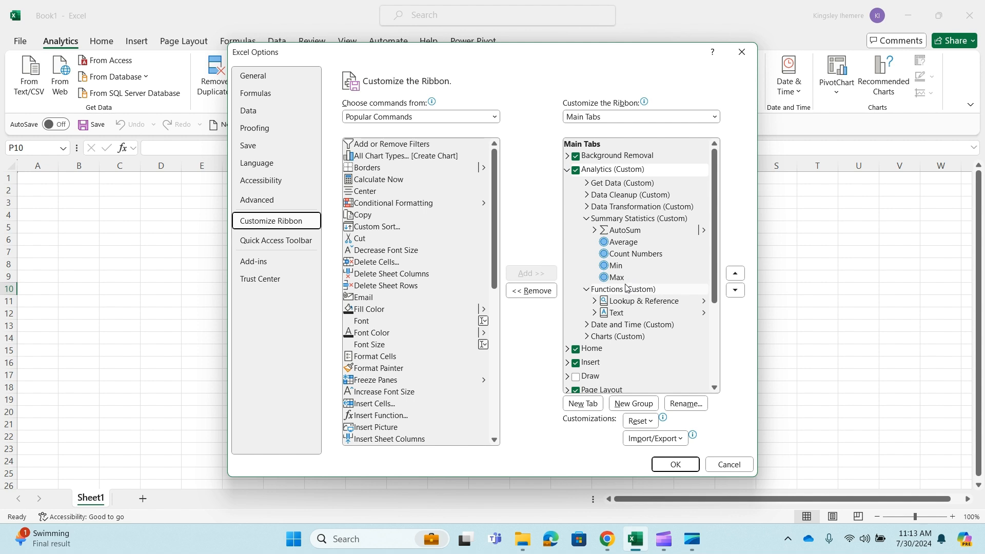
Accept the ribbon options and browse the Date & Time and Text function lists on the Analytics tab
key(Return)
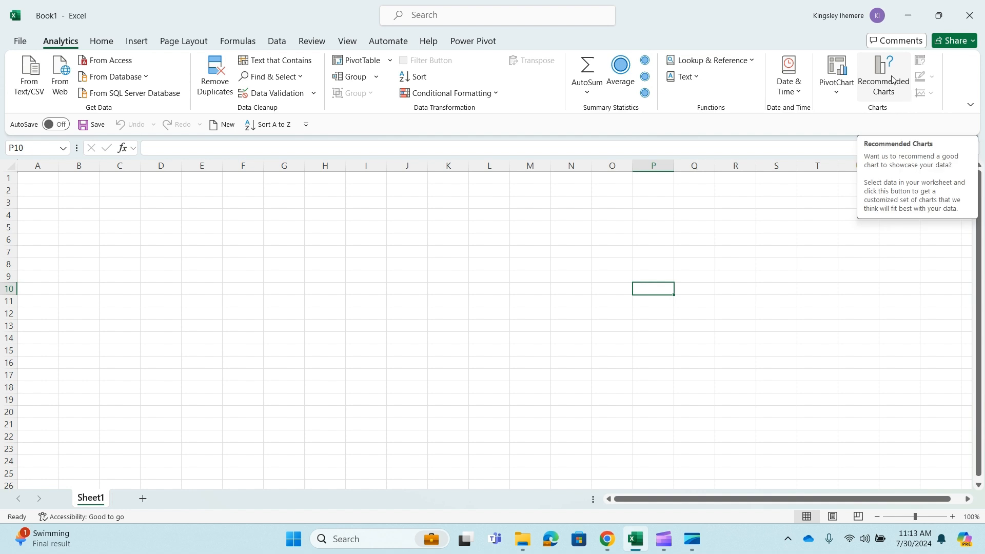
click(799, 92)
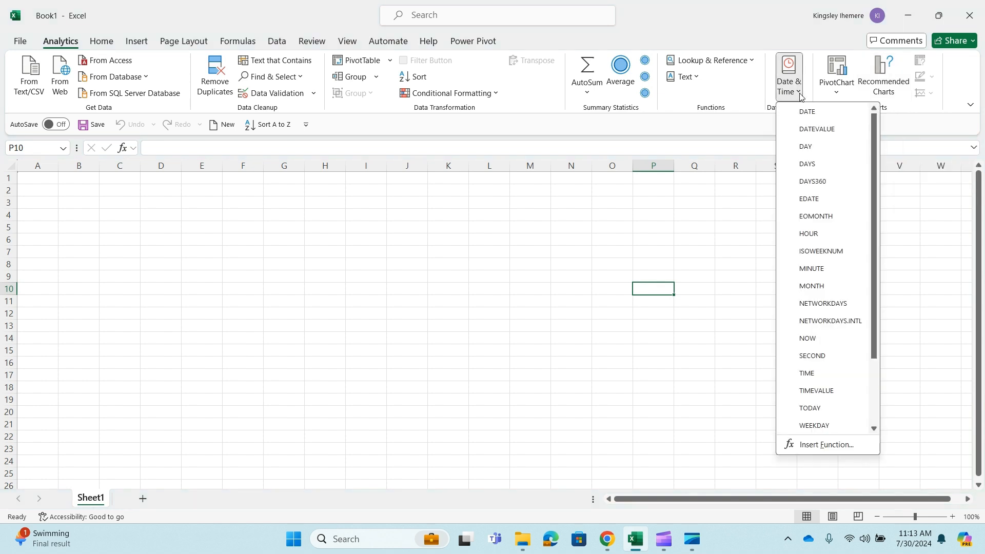
scroll(821, 212, down, 1)
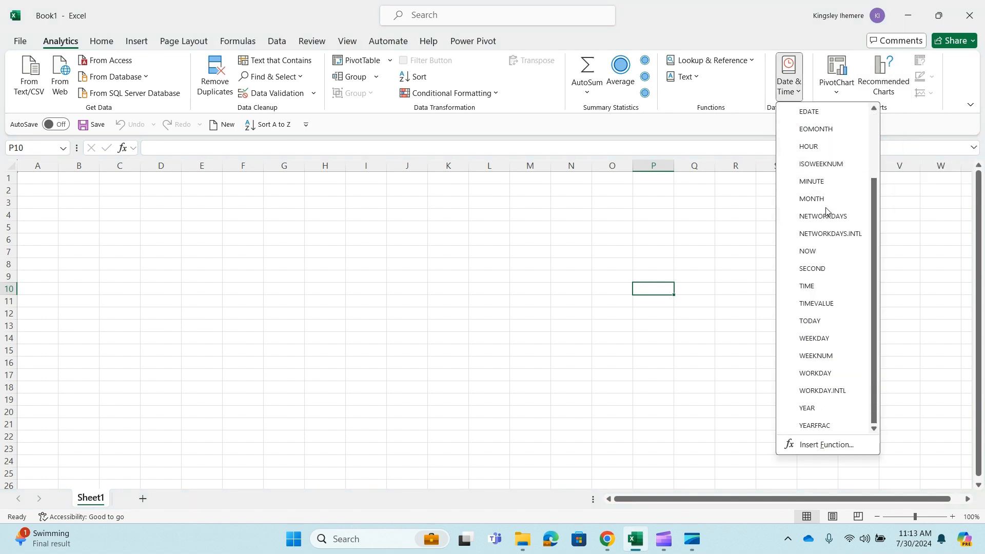
scroll(825, 210, up, 1)
click(694, 127)
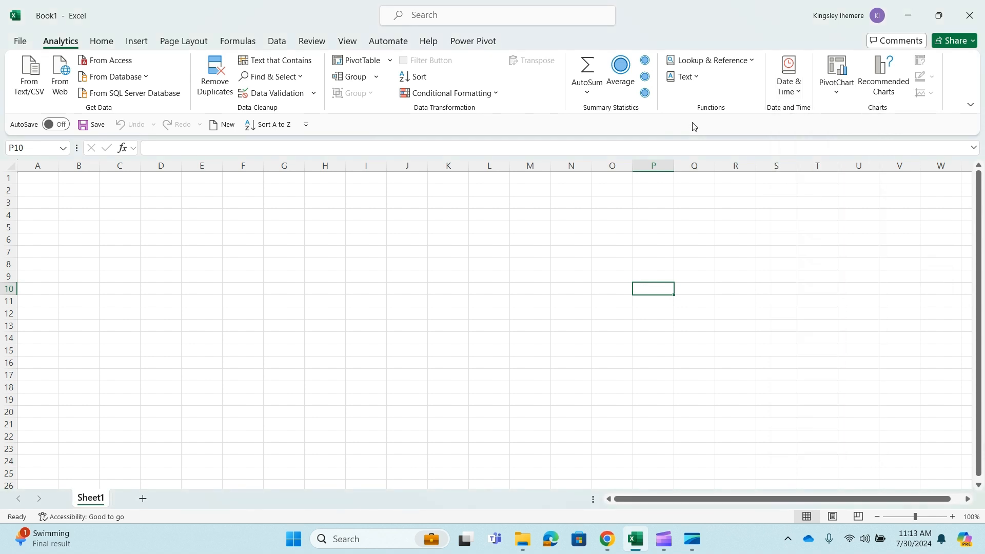
click(698, 77)
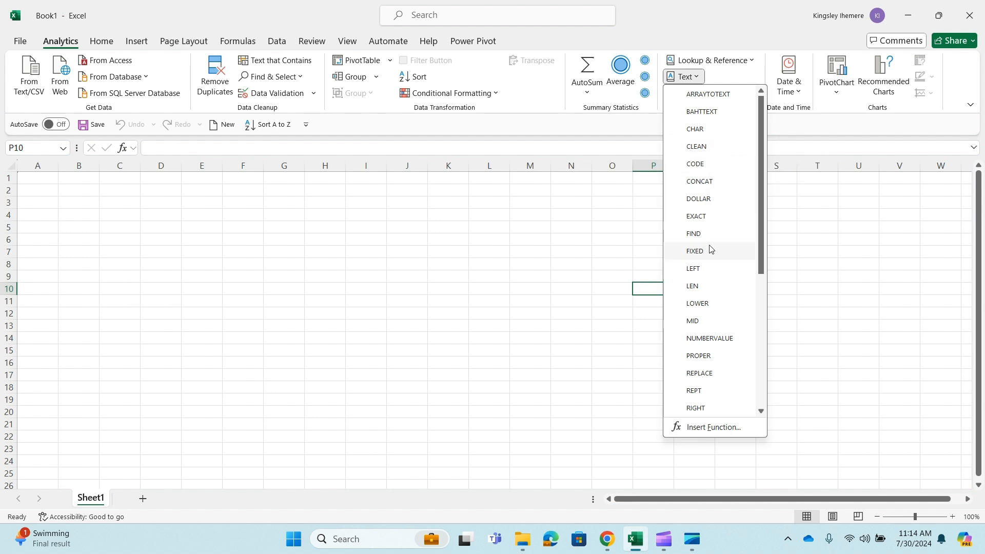
Browse the Text and Lookup & Reference function lists on the Analytics tab
scroll(711, 273, down, 5)
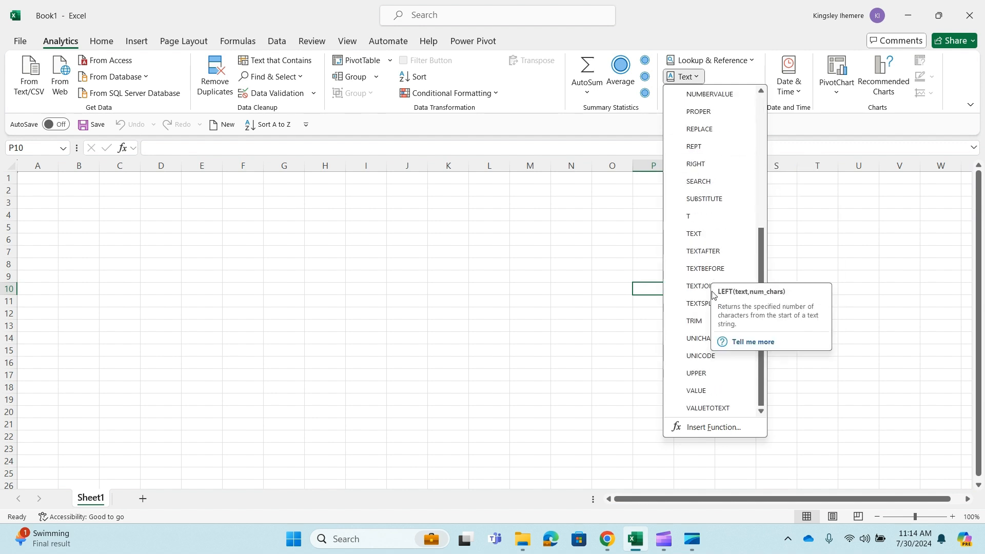
click(706, 77)
click(752, 61)
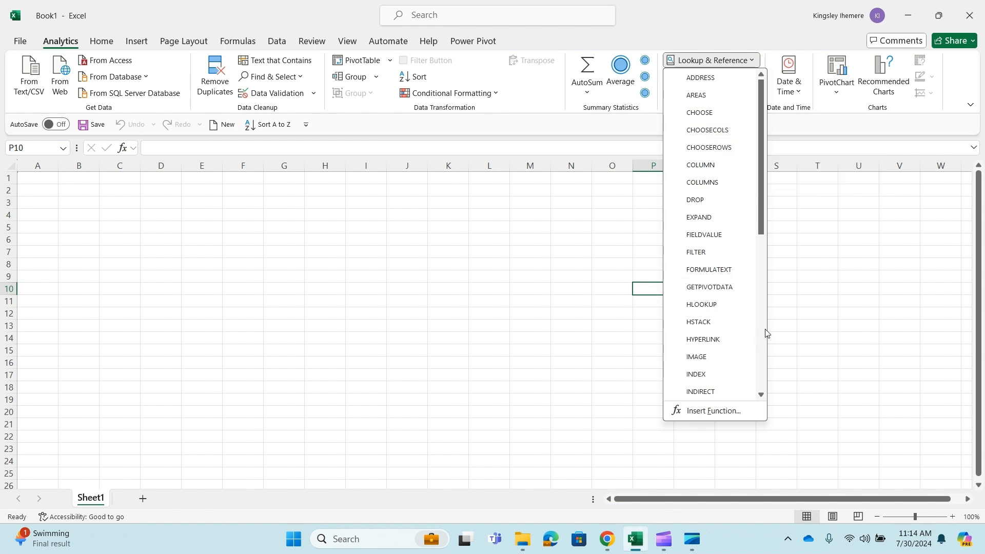
click(587, 130)
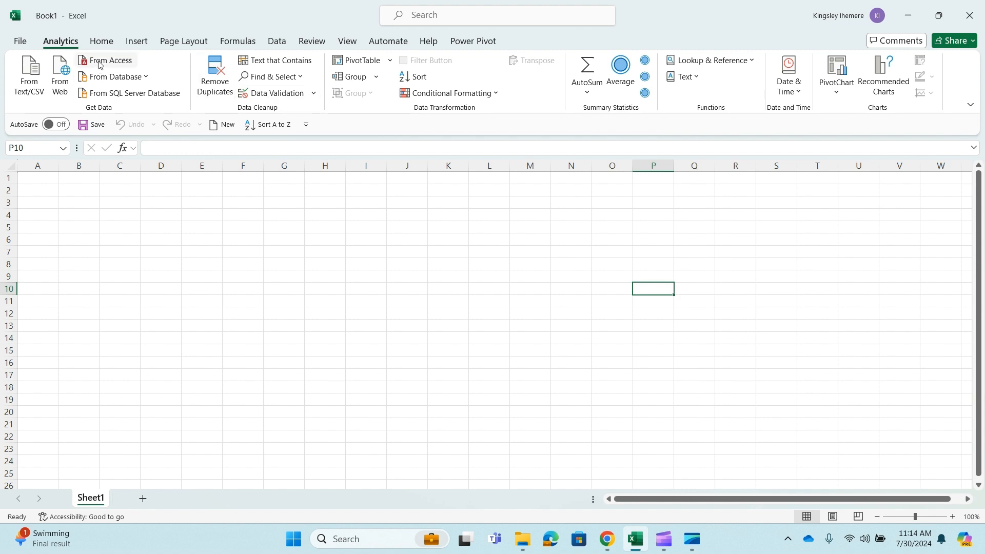
Compare the commands on the Data, Formulas and Home tabs with the custom Analytics tab
click(277, 42)
click(238, 42)
click(102, 37)
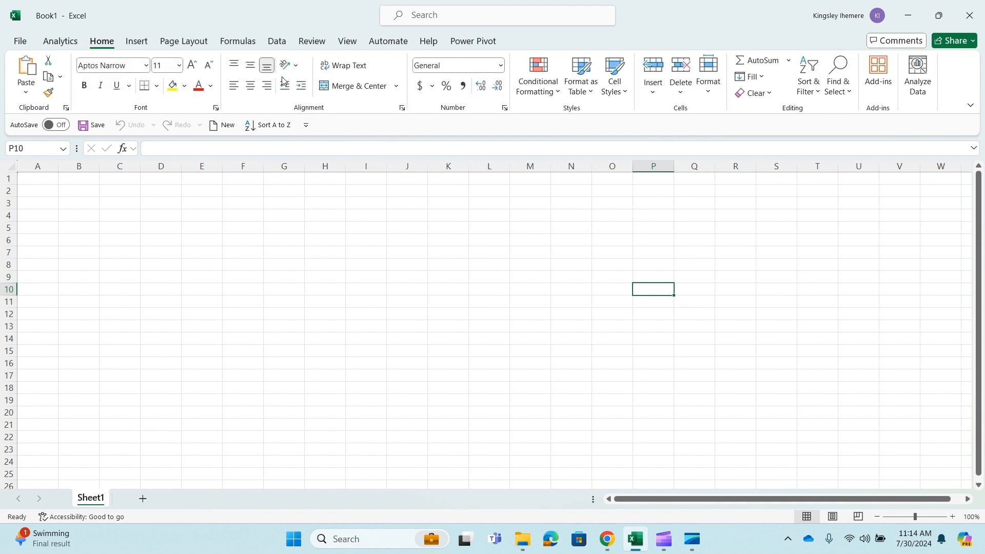
click(67, 42)
click(101, 44)
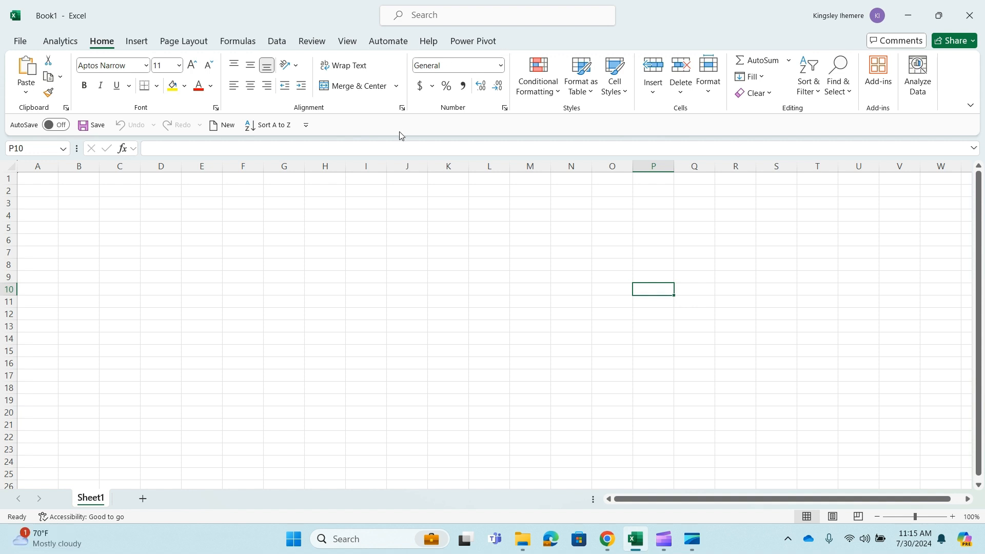
click(69, 43)
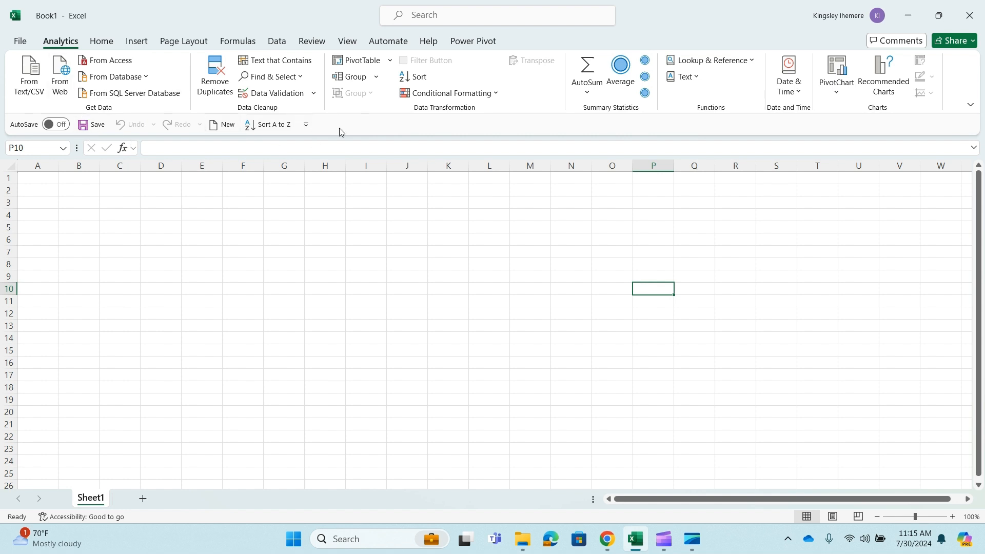
Show the Quick Access Toolbar above the ribbon and add the Remove Duplicates command to it
click(306, 125)
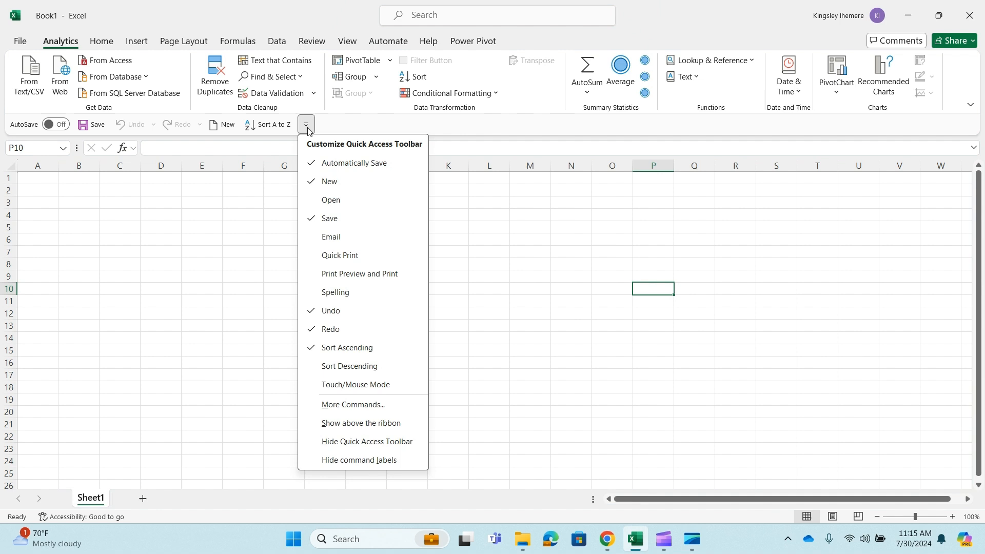
click(354, 423)
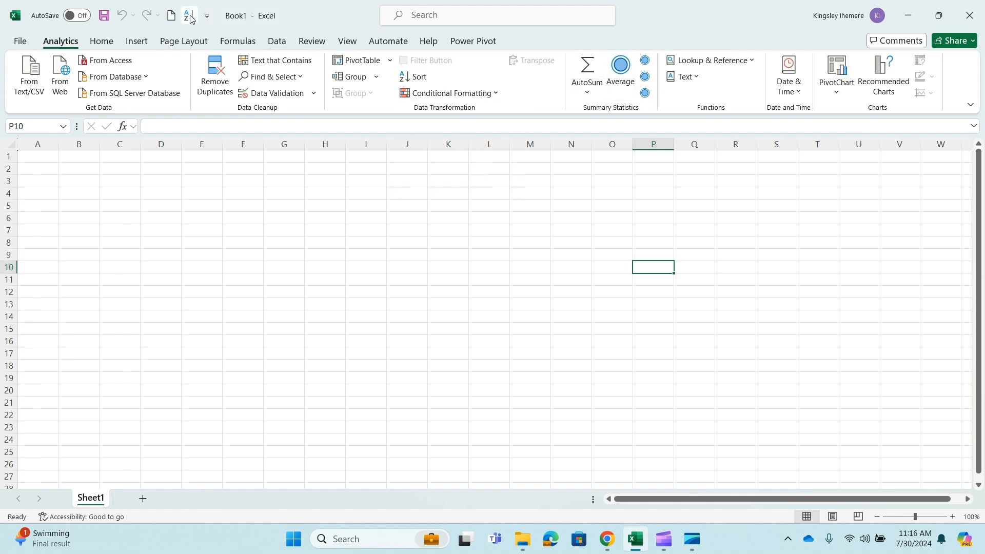
right_click(212, 88)
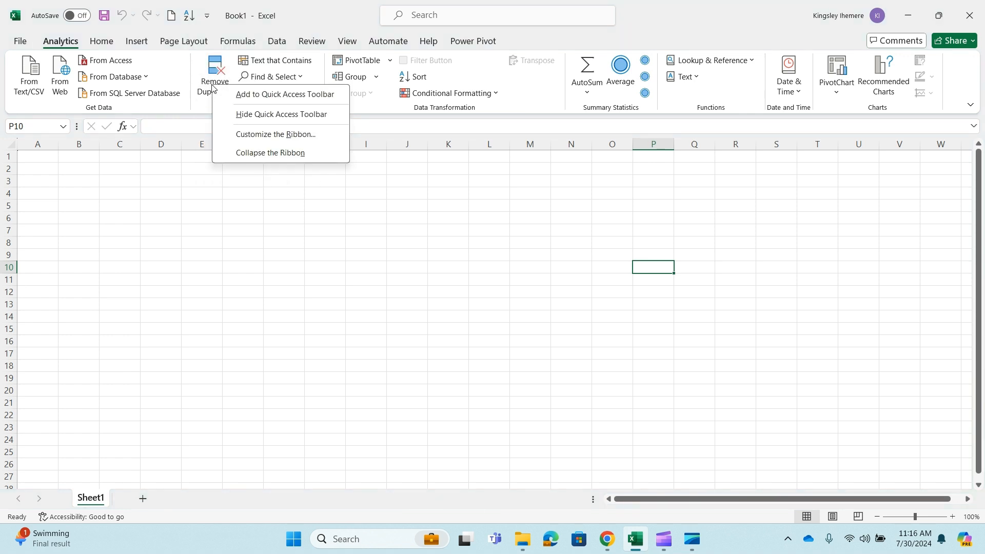
click(280, 98)
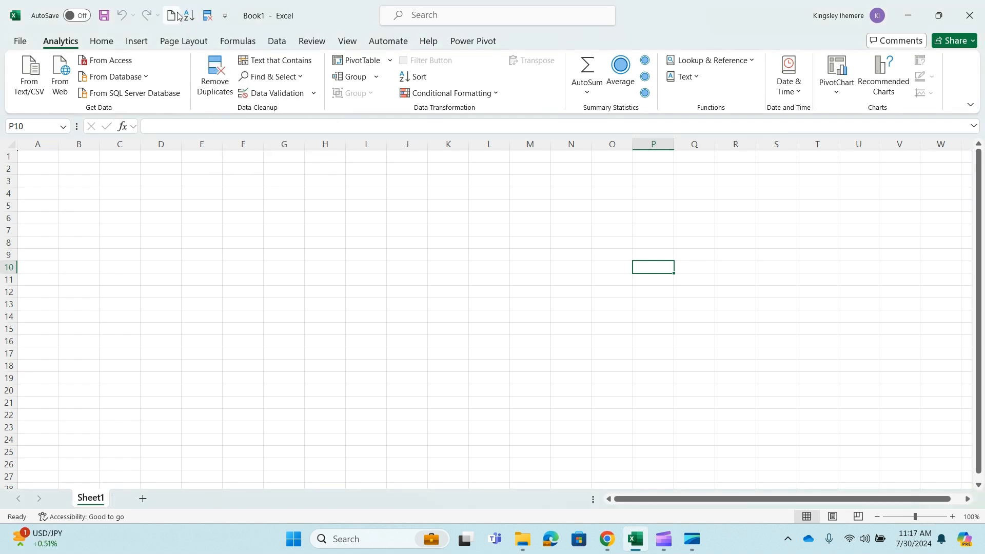
Turn Sort Ascending off and on again in the Quick Access Toolbar, and add Sort Descending to it
click(225, 19)
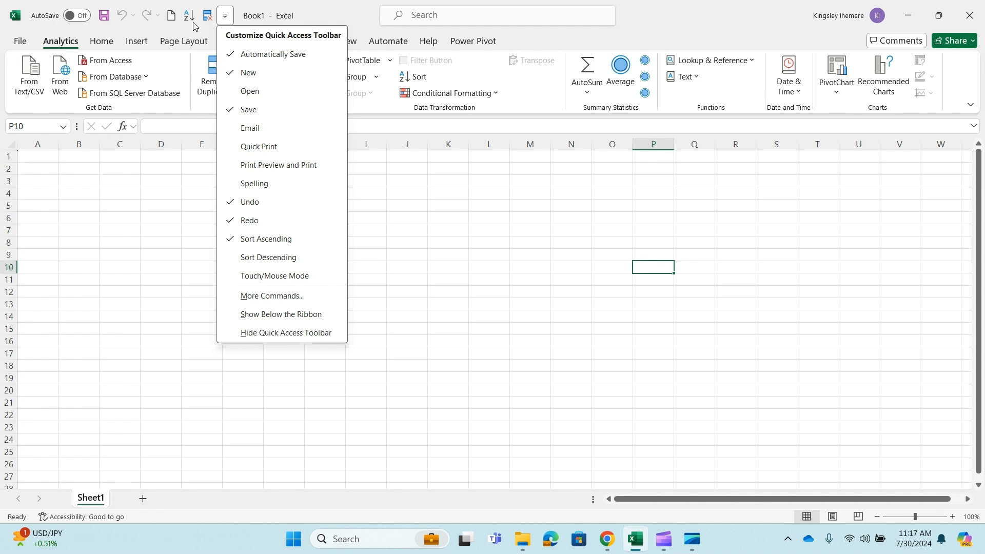
click(261, 239)
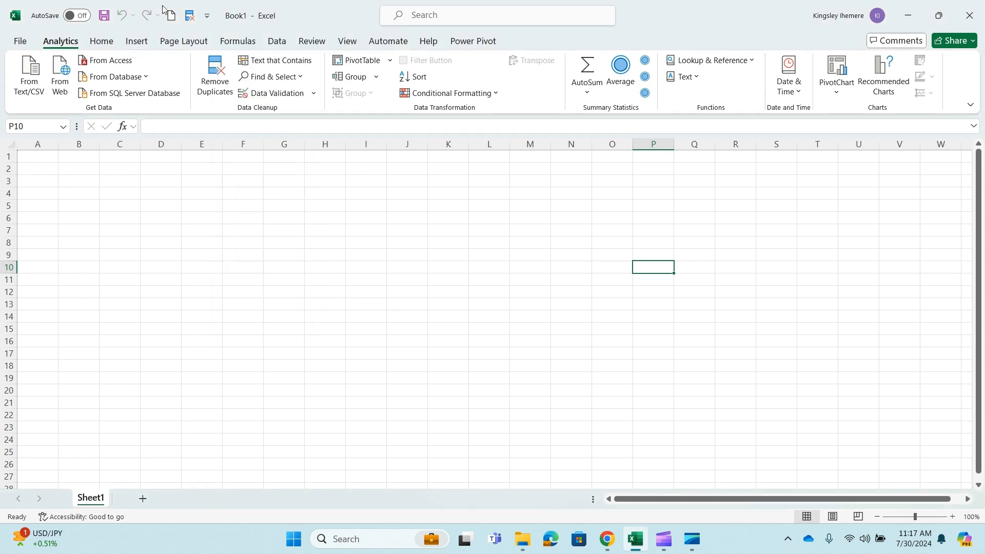
click(208, 17)
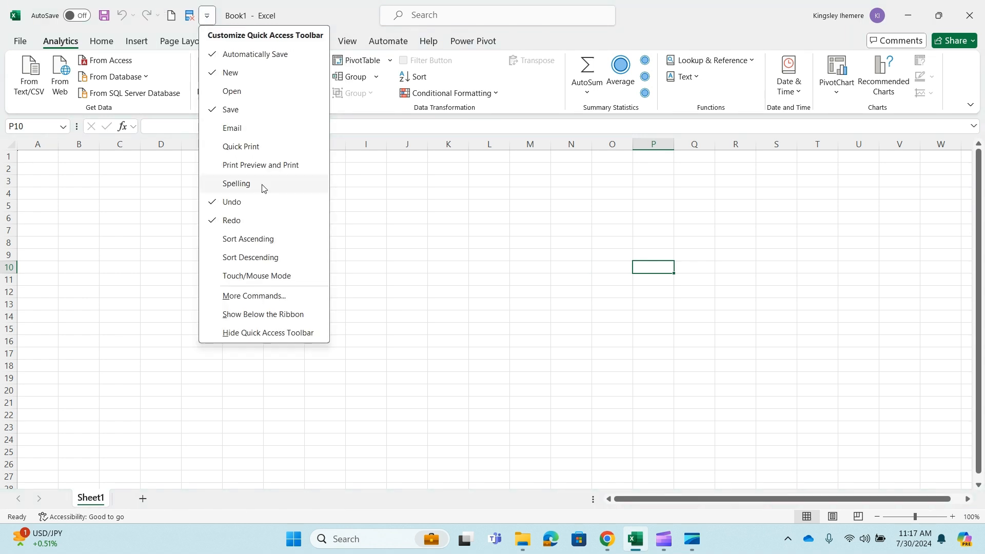
click(237, 241)
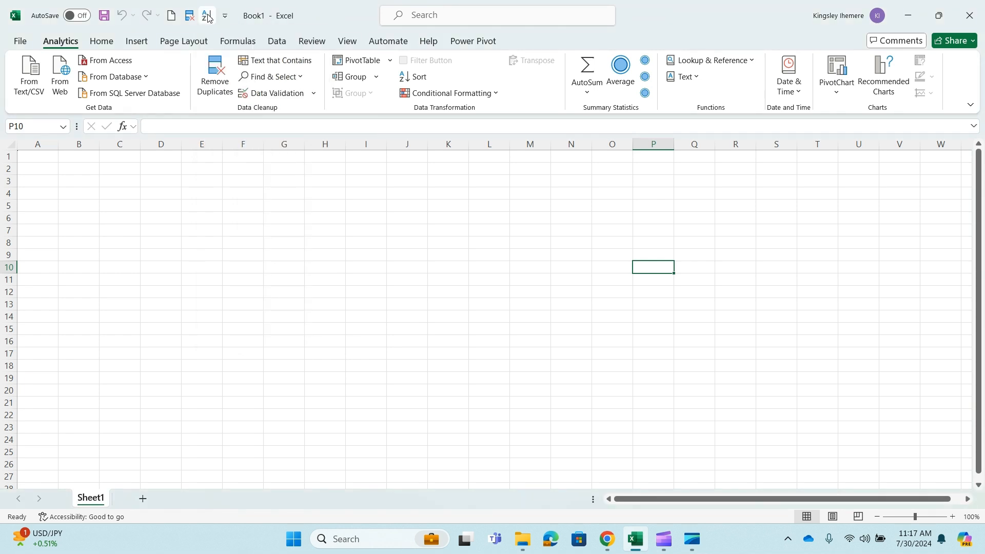
click(226, 17)
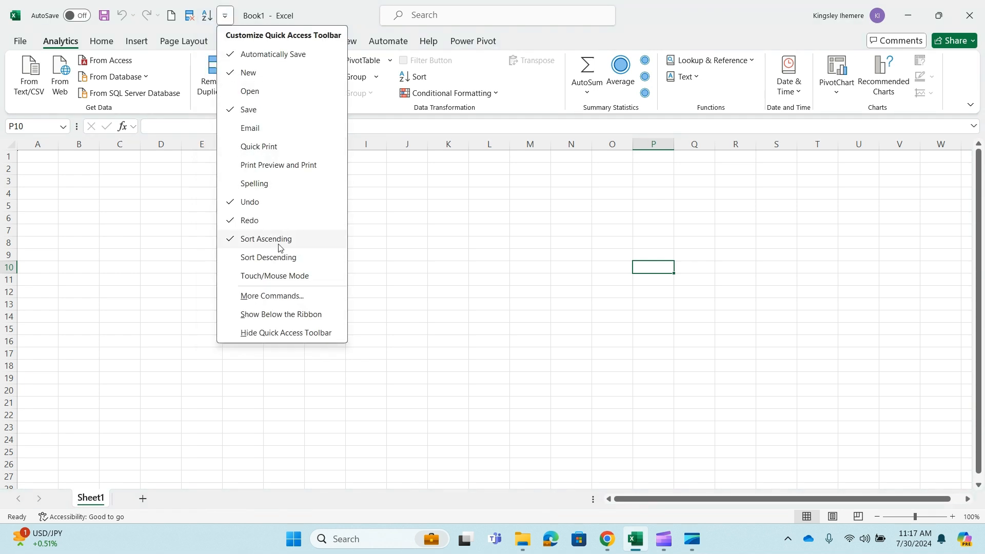
click(240, 257)
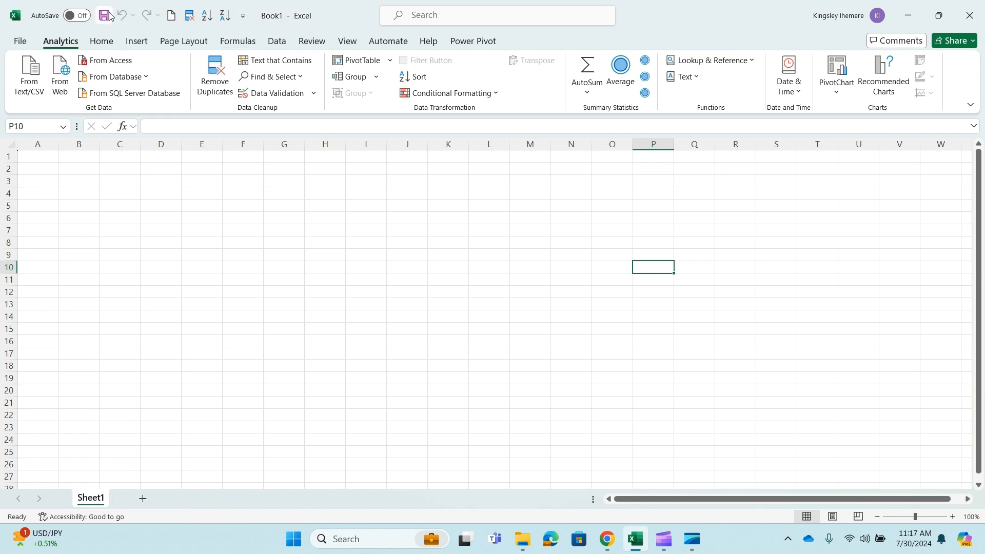
Remove Sort Descending and Sort Ascending from the Quick Access Toolbar through the Excel options
click(20, 41)
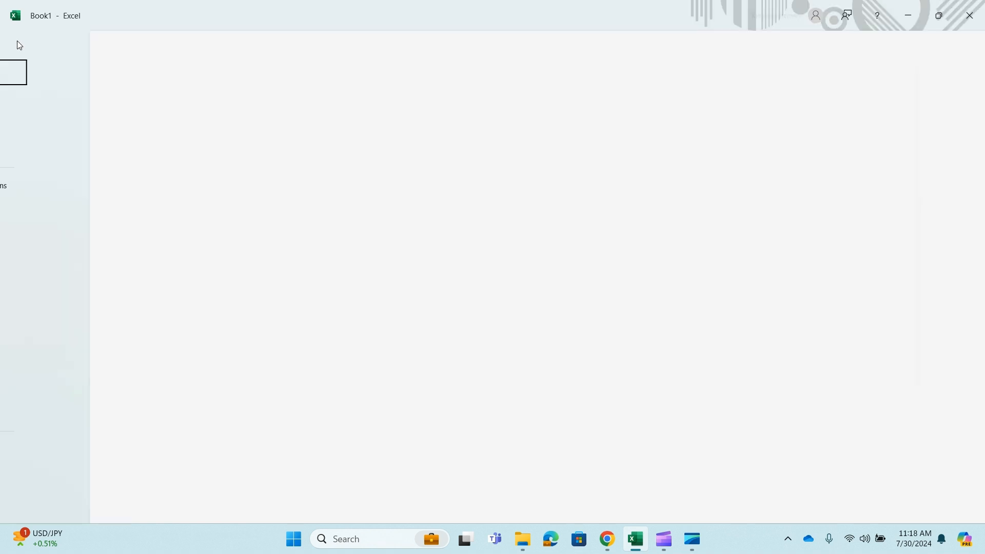
click(45, 501)
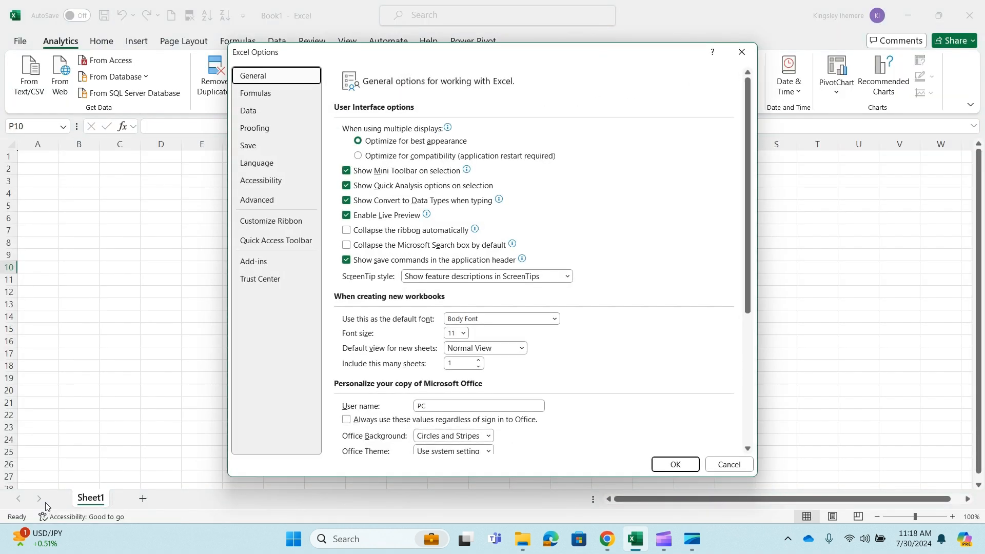
click(284, 246)
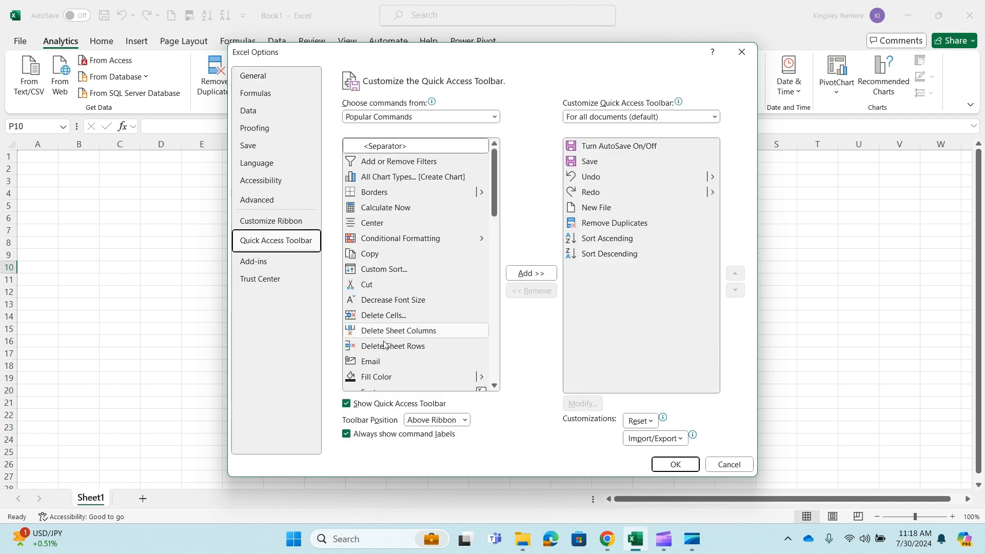
click(495, 117)
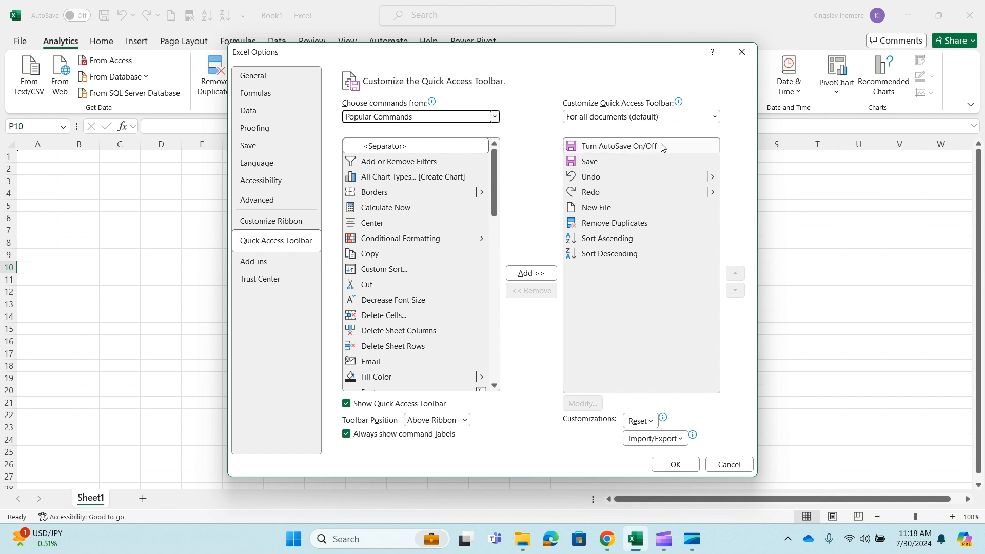
click(636, 258)
click(535, 294)
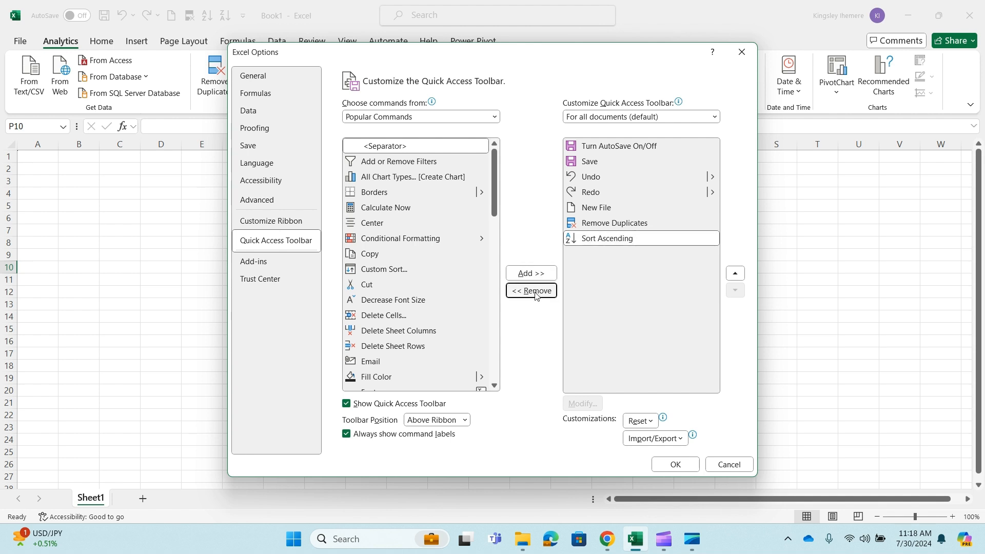
click(534, 291)
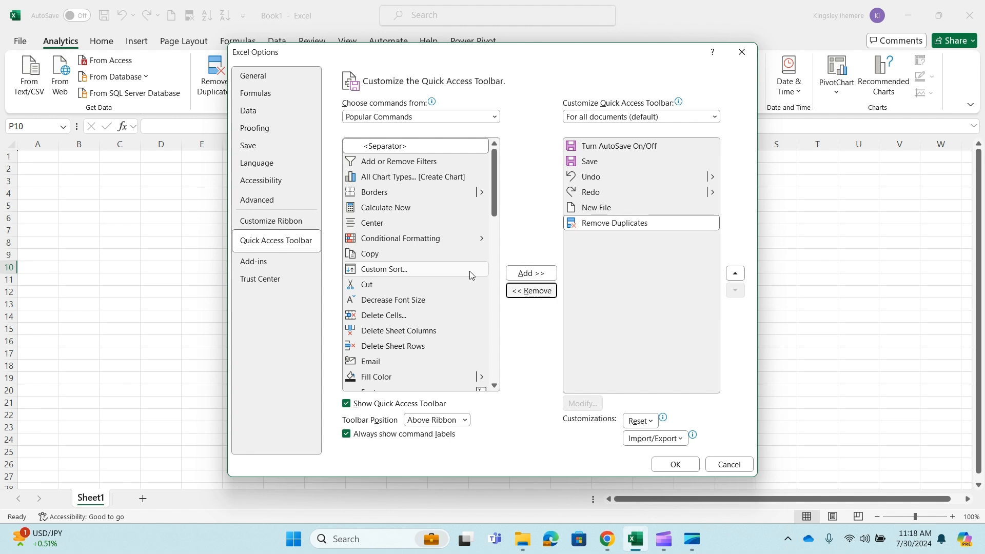
Add the Fill Color command from Popular Commands to the Quick Access Toolbar
scroll(382, 307, down, 1)
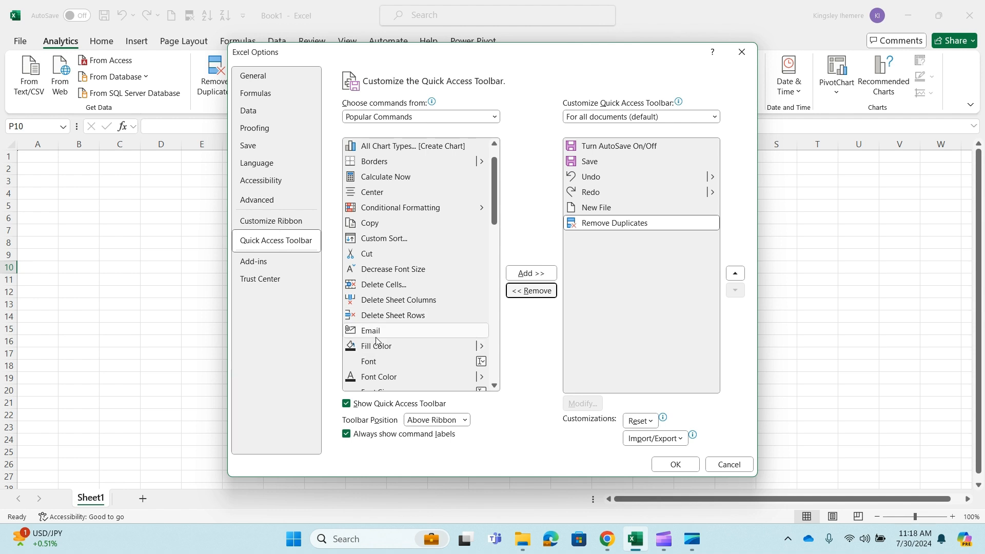
click(406, 346)
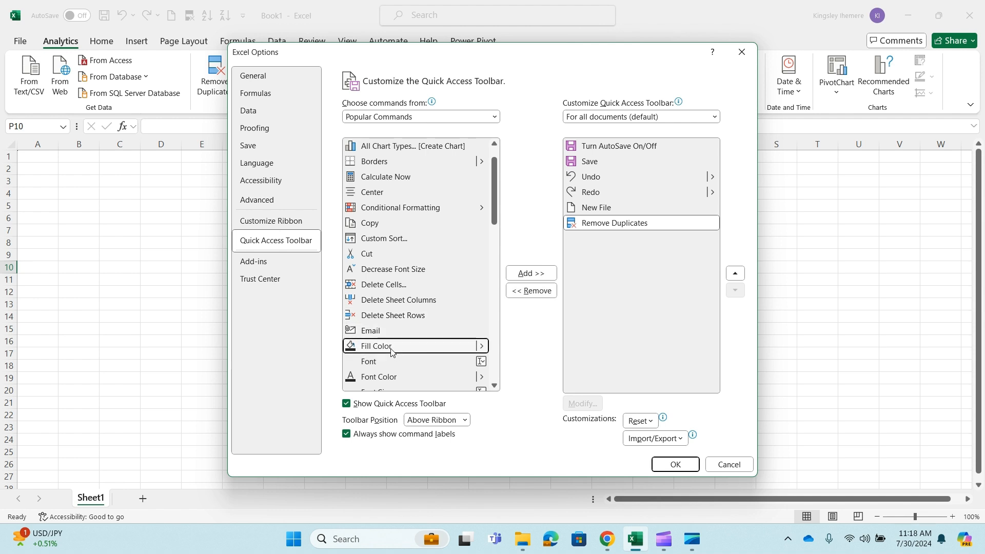
click(528, 277)
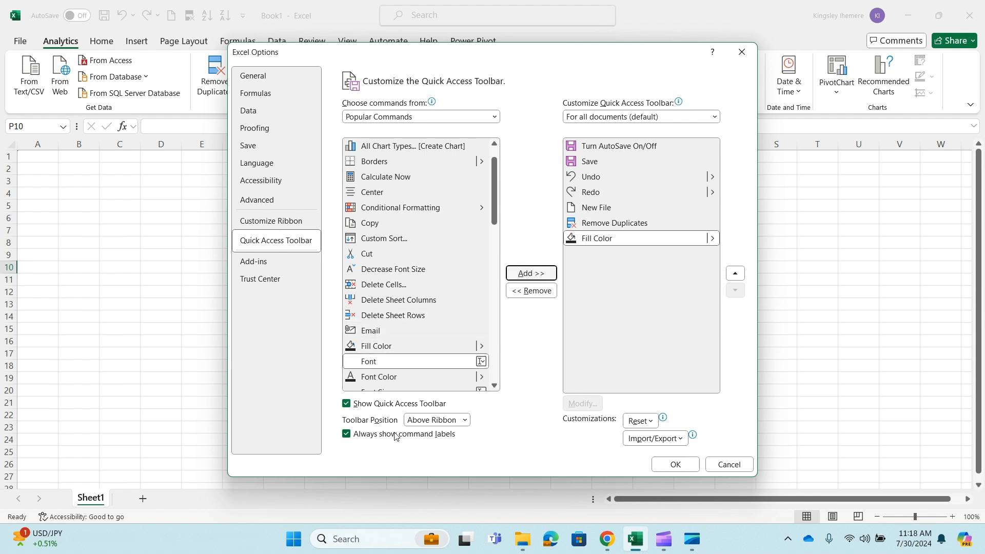
Hide the Quick Access Toolbar and accept the Excel options
drag(432, 60, 493, 85)
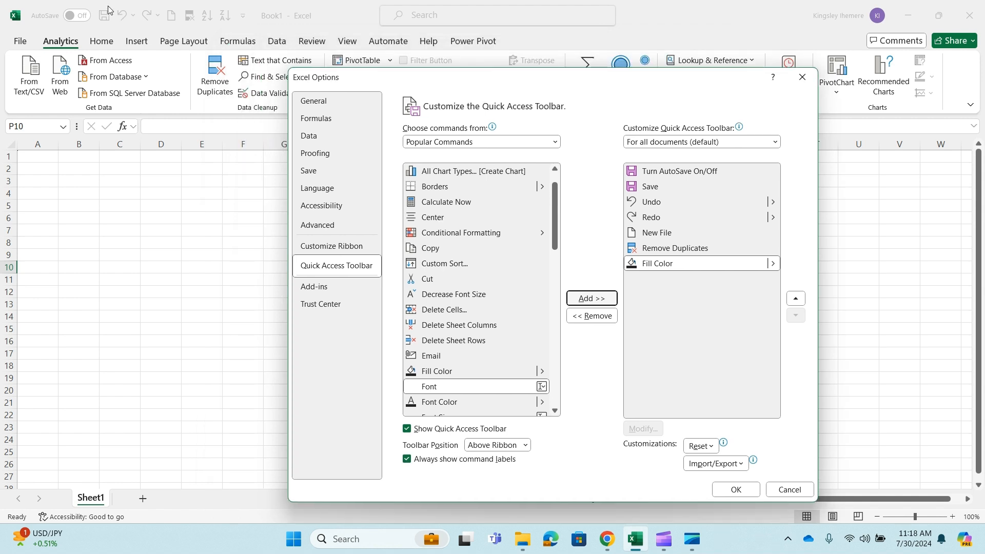
click(406, 430)
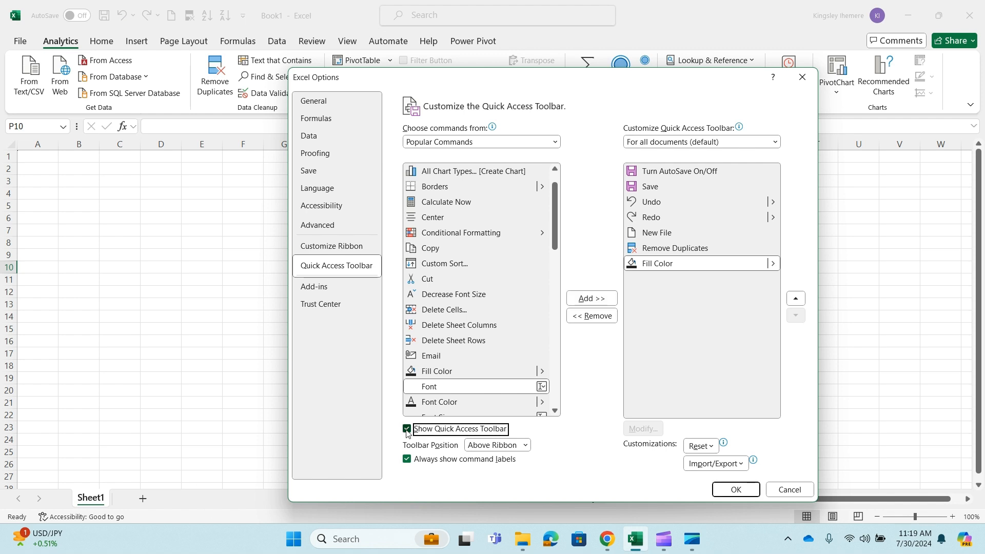
click(720, 491)
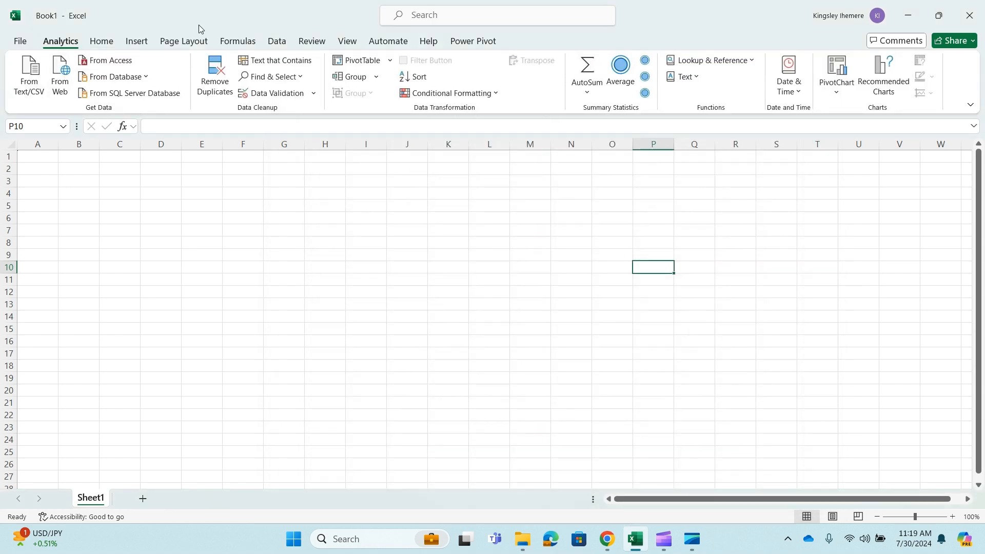
Reopen the Quick Access Toolbar options, set the toolbar to show again, and accept the options
click(18, 42)
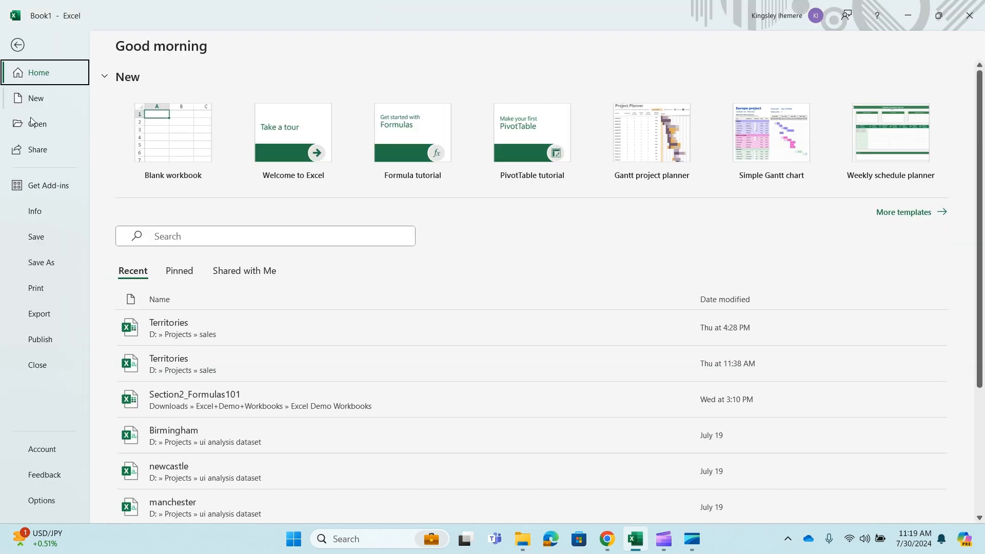
click(42, 500)
click(276, 240)
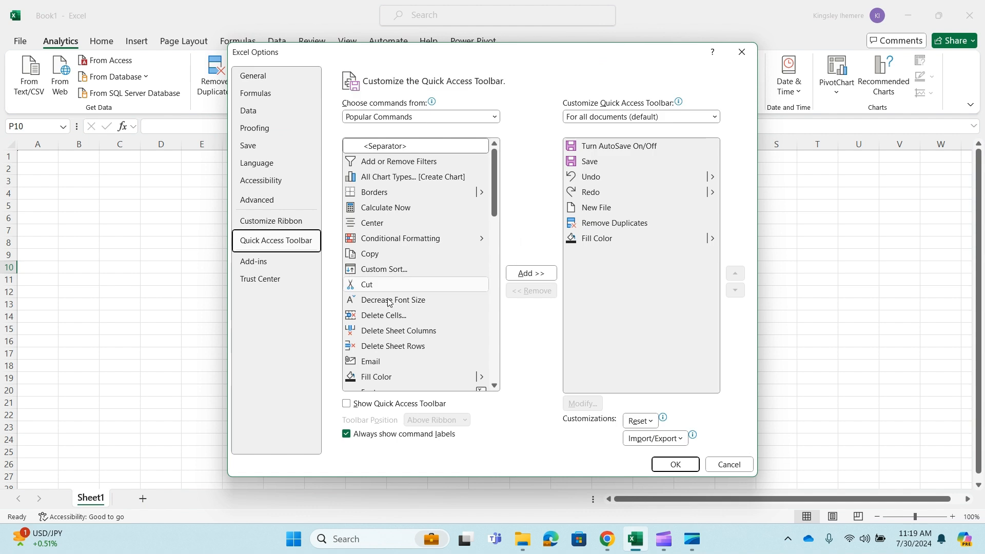
click(347, 405)
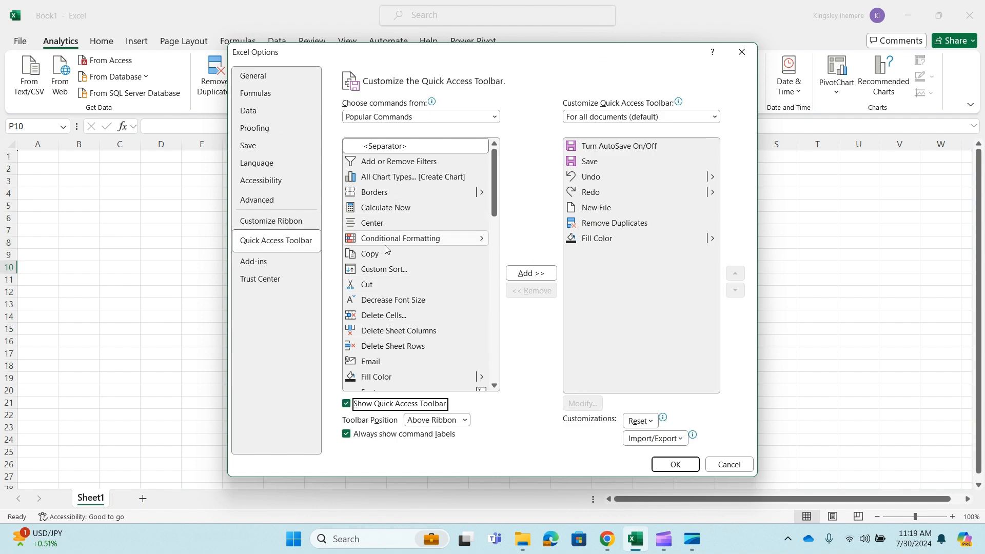
scroll(385, 249, down, 1)
scroll(386, 249, down, 4)
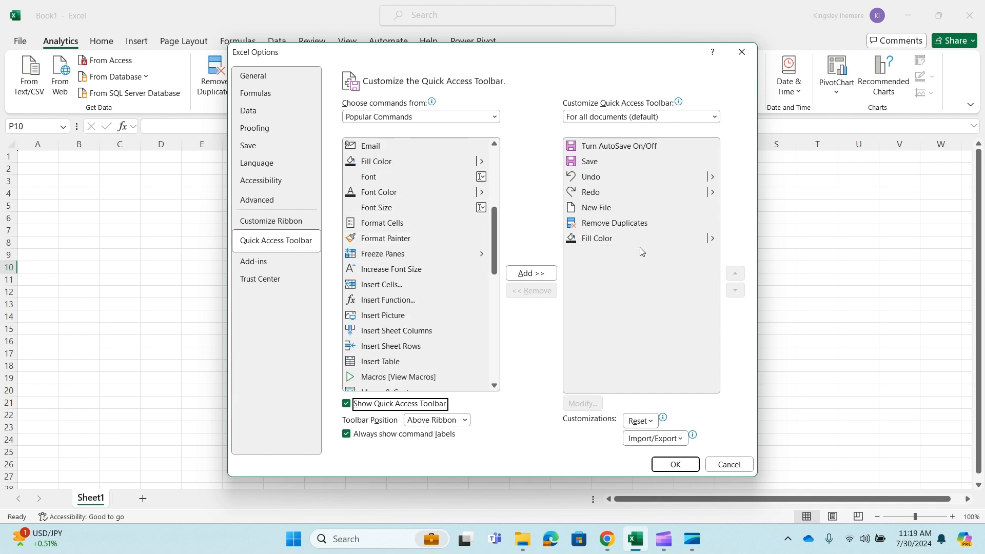
click(675, 464)
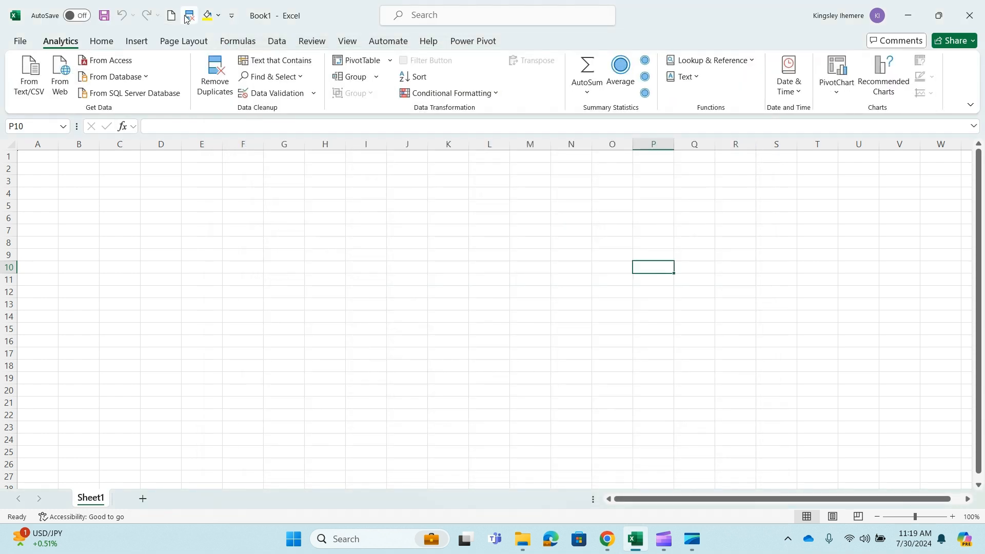